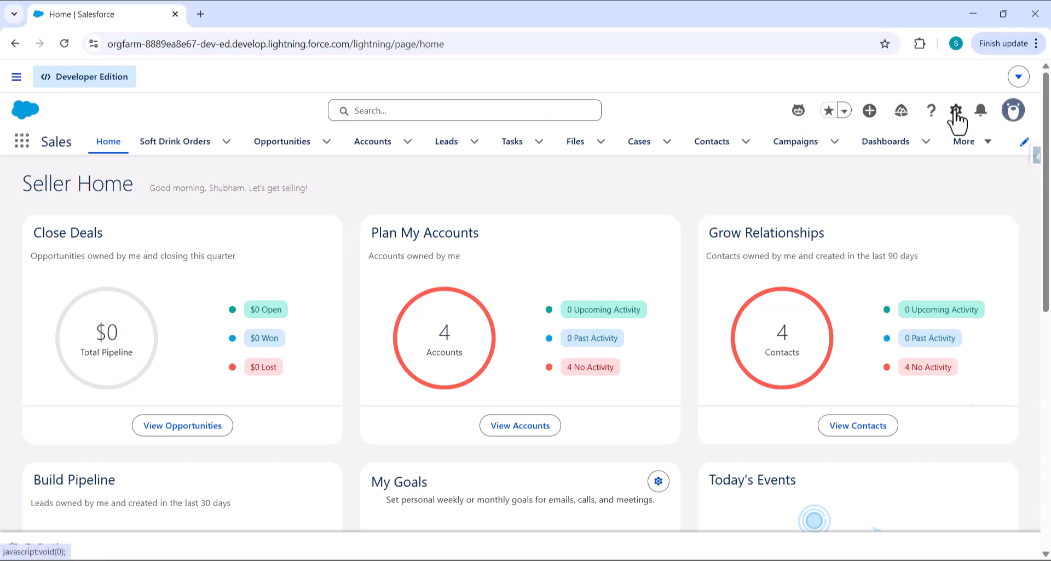
Open Setup, search its navigation for "Omni" and go to the Omni-Channel Settings page
click(861, 183)
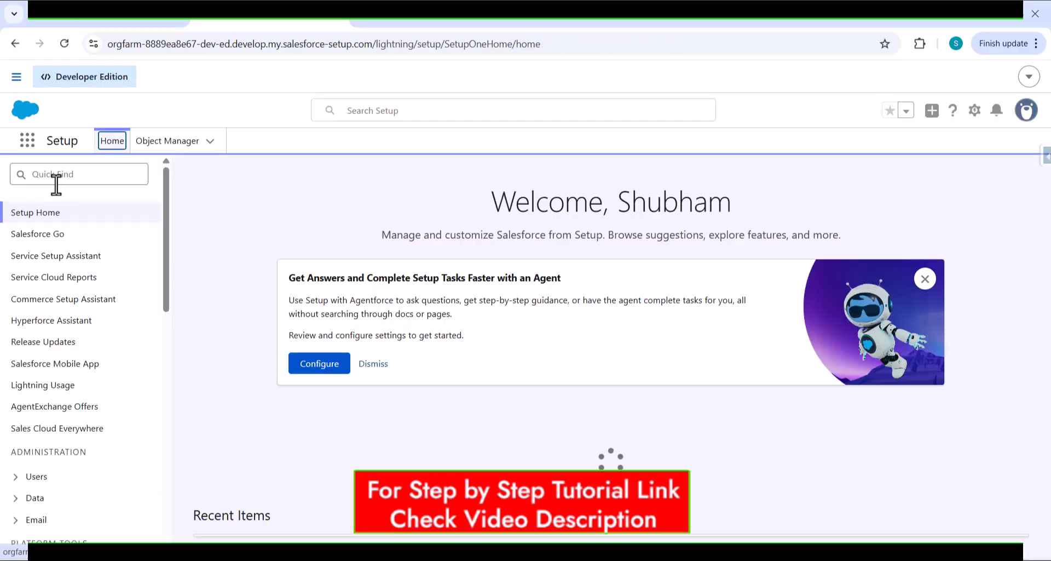
click(56, 184)
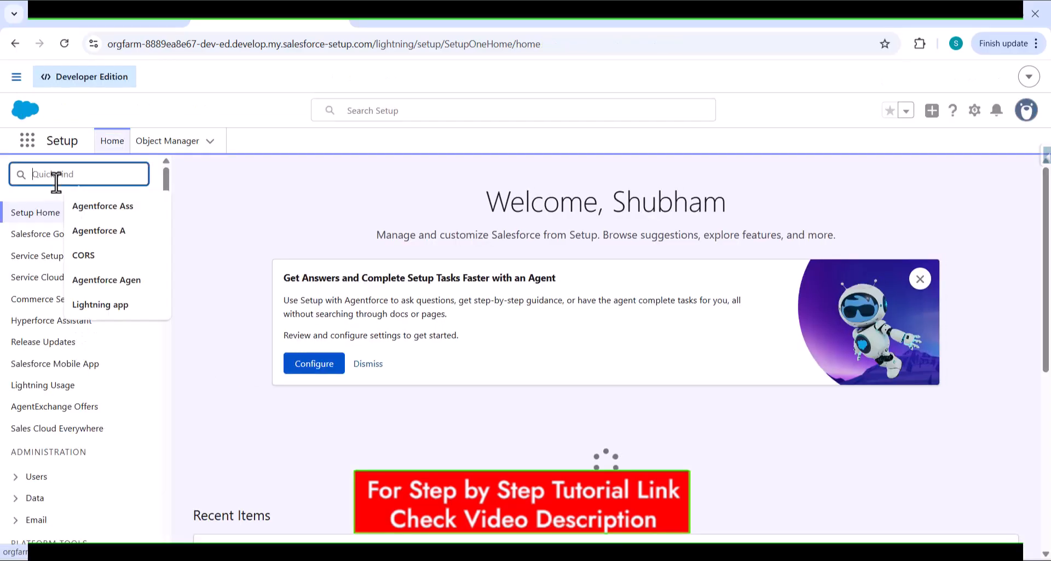
text(Om)
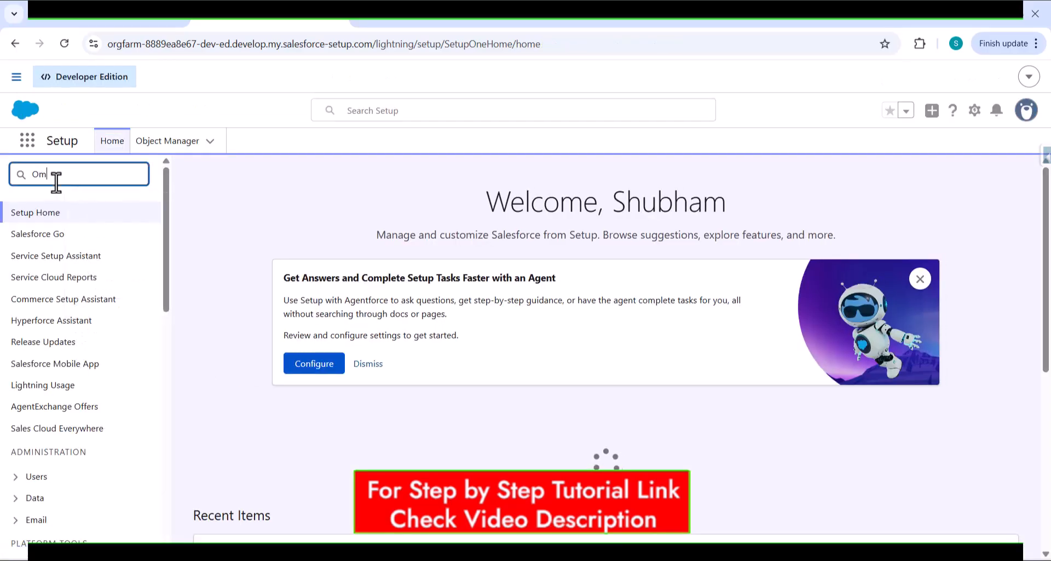
text(nicha)
key(BackSpace)
key(BackSpace)
key(BackSpace)
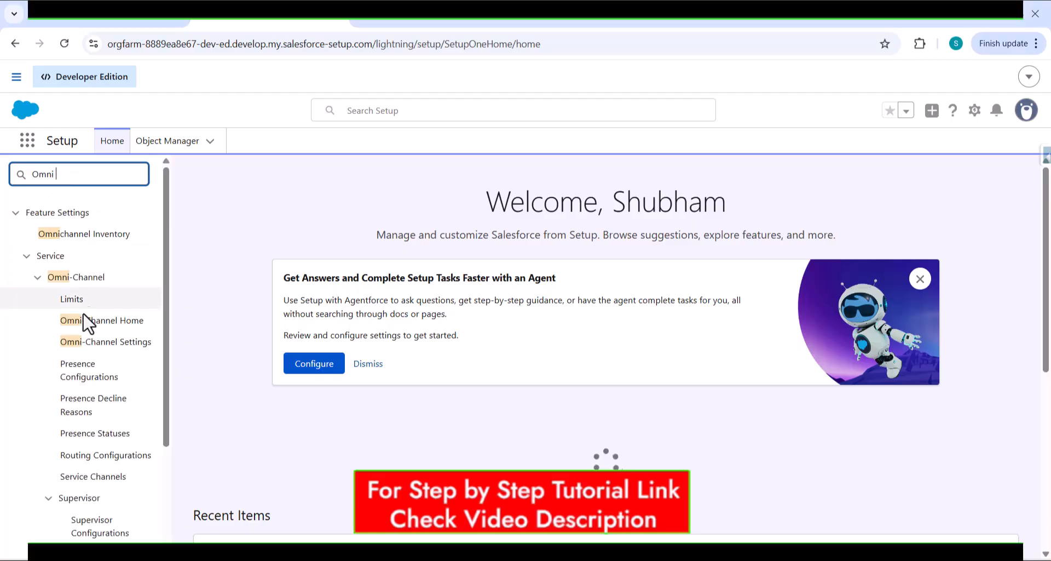
click(116, 345)
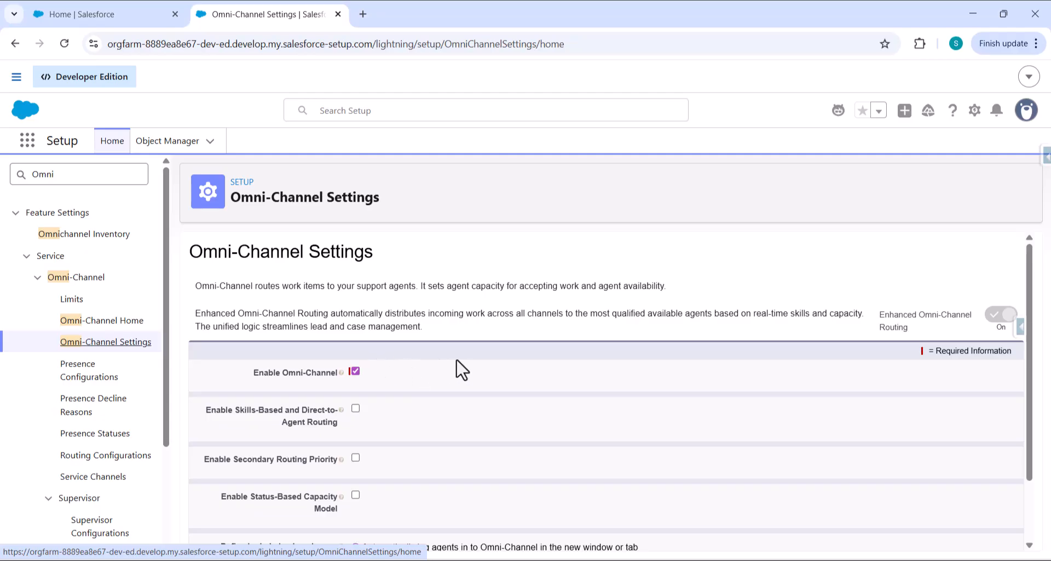
Save the Omni-Channel settings with Enable Omni-Channel selected and agents automatically logged in on a new window or tab
scroll(462, 375, down, 2)
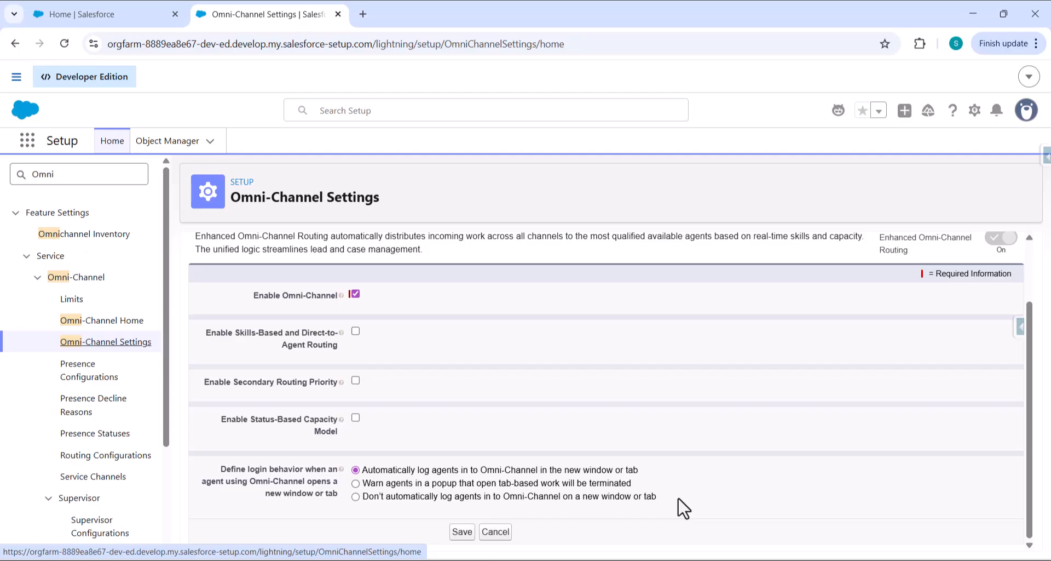
click(462, 531)
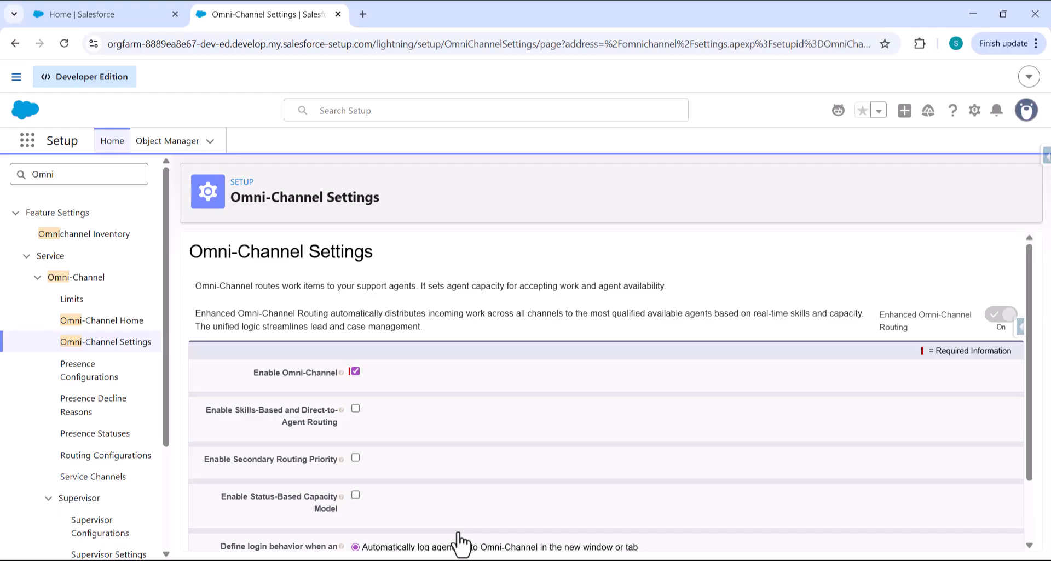
Check the Omni-Channel configuration checklist, return to Setup and open Service Channels, filtering the setup navigation by "Service chan"
key(alt+Tab)
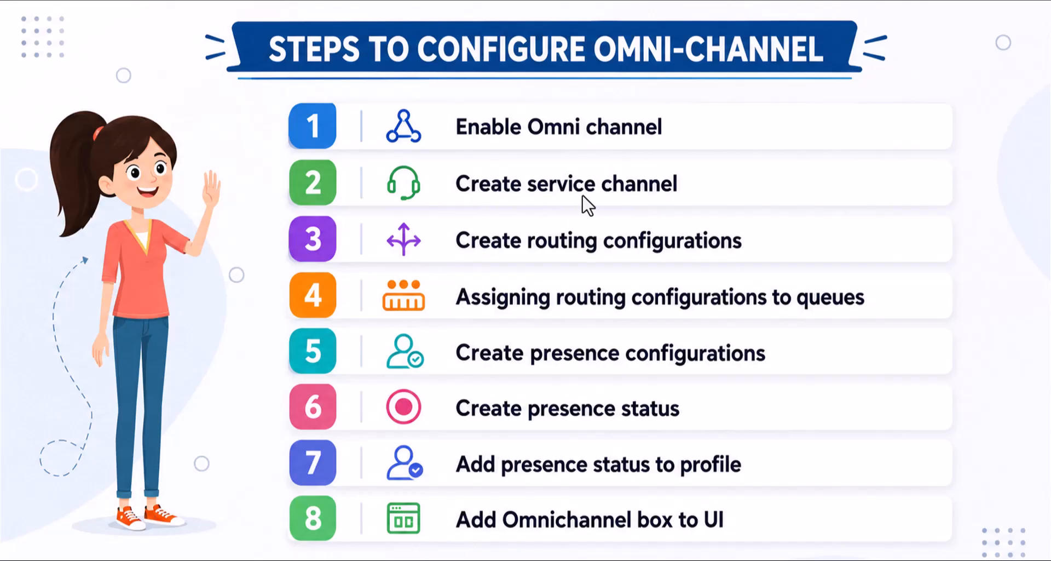
key(alt+Tab)
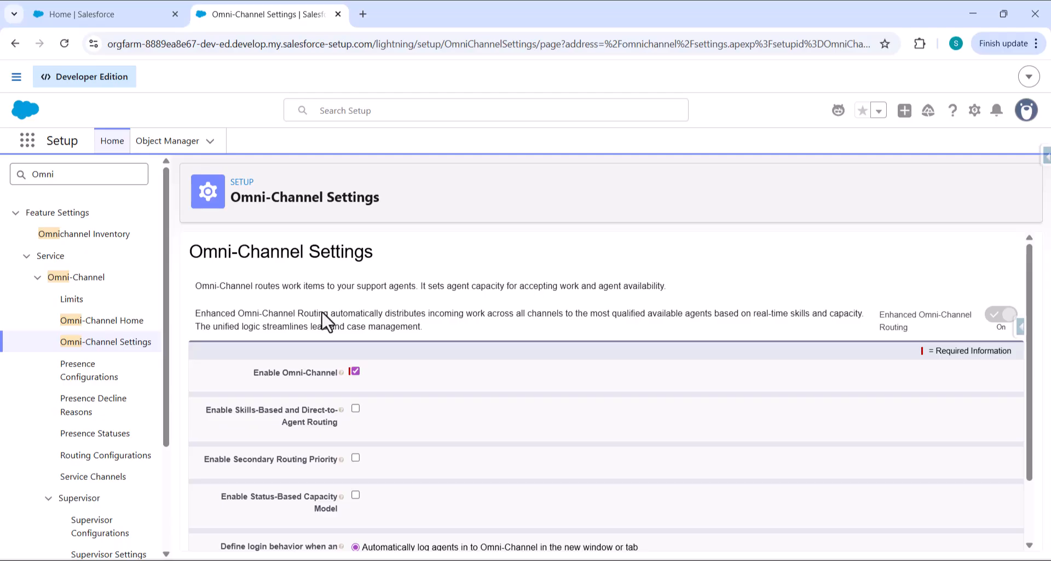
click(93, 476)
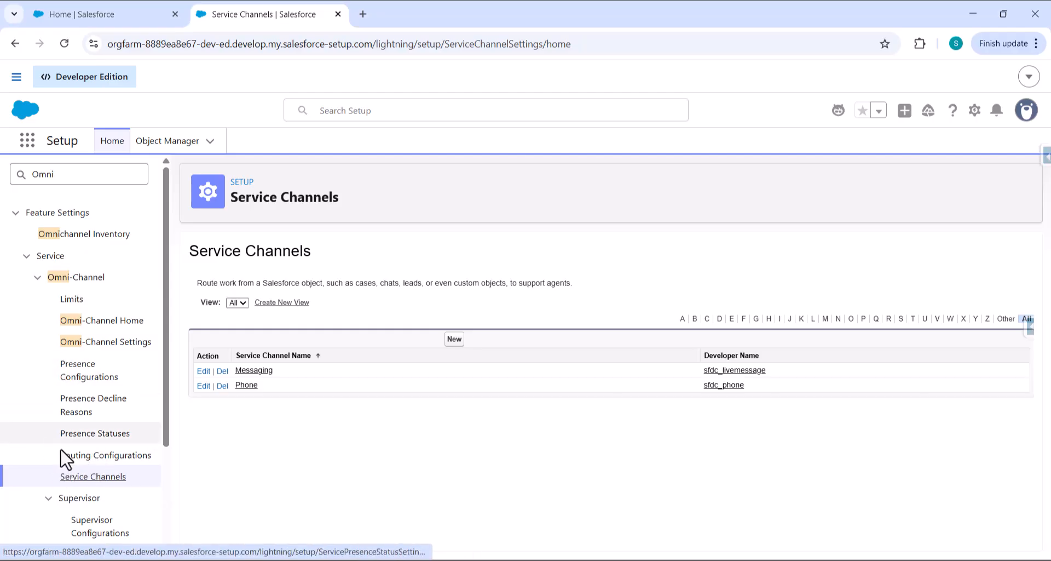
click(75, 173)
key(ctrl+a)
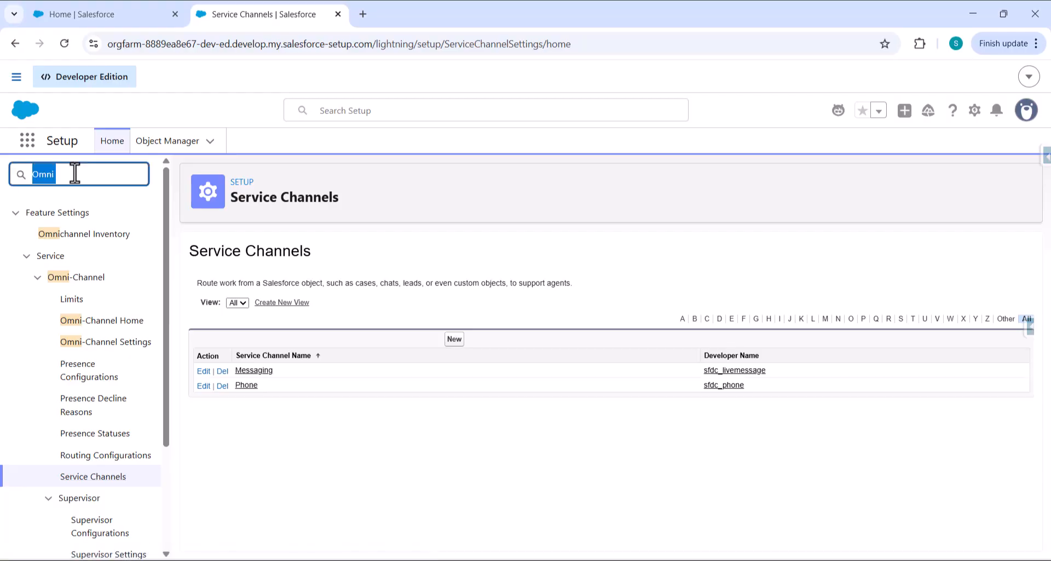
text(Service)
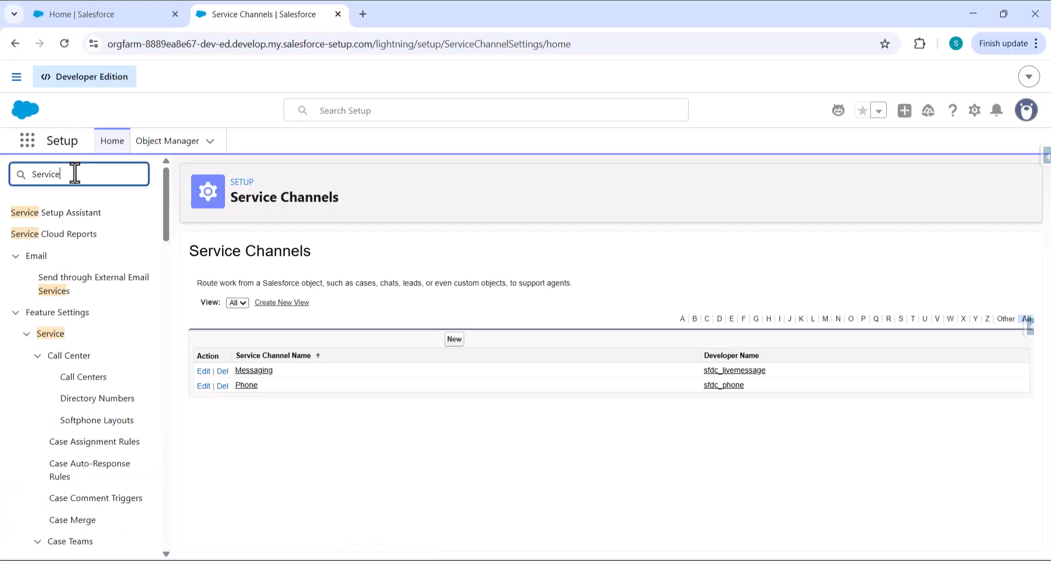
text( chan)
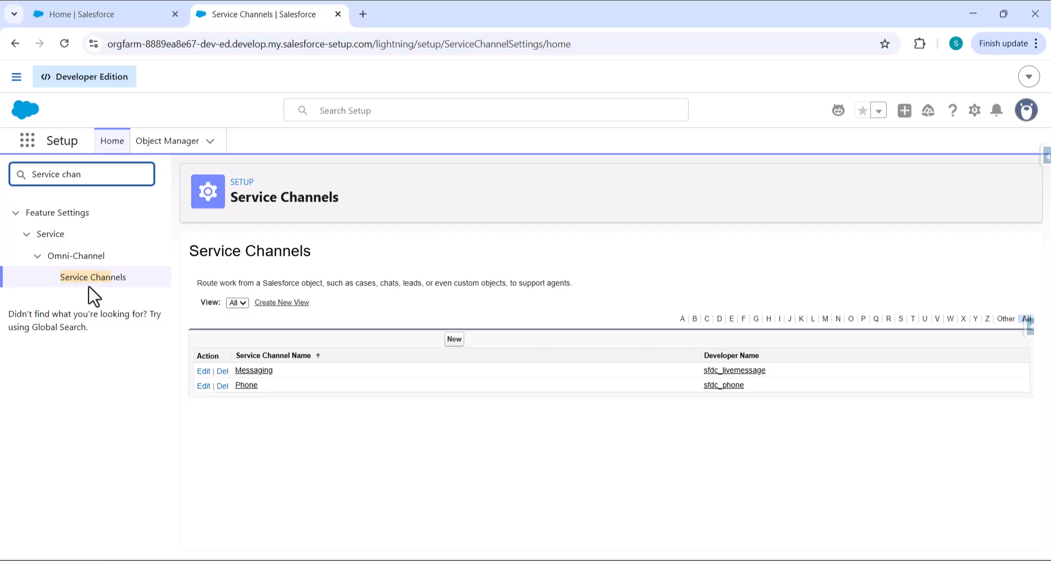
Create and save a service channel named "Mechanical Cases" for the Case object
click(455, 339)
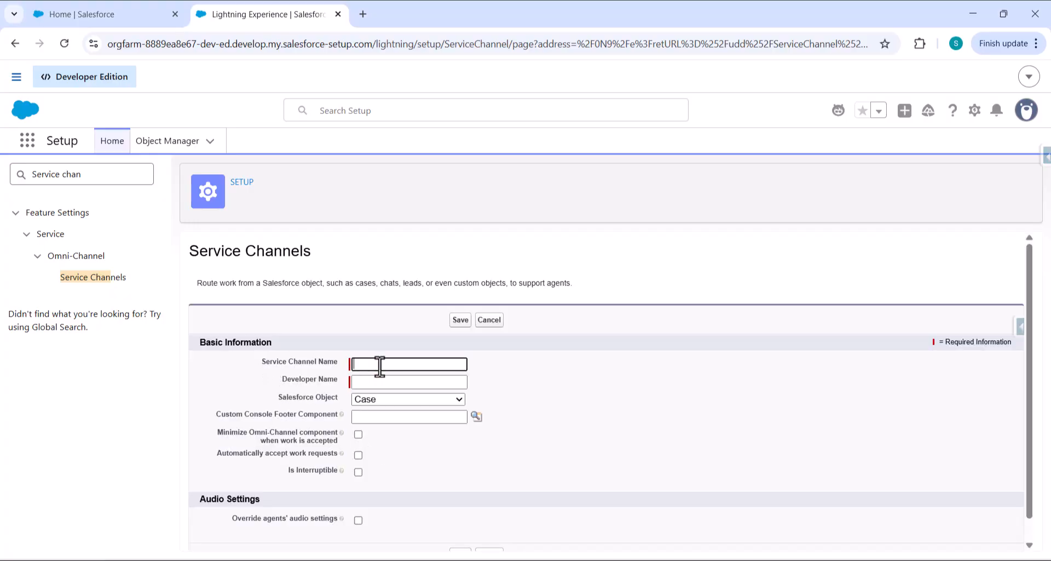
text(Mechanical Cases)
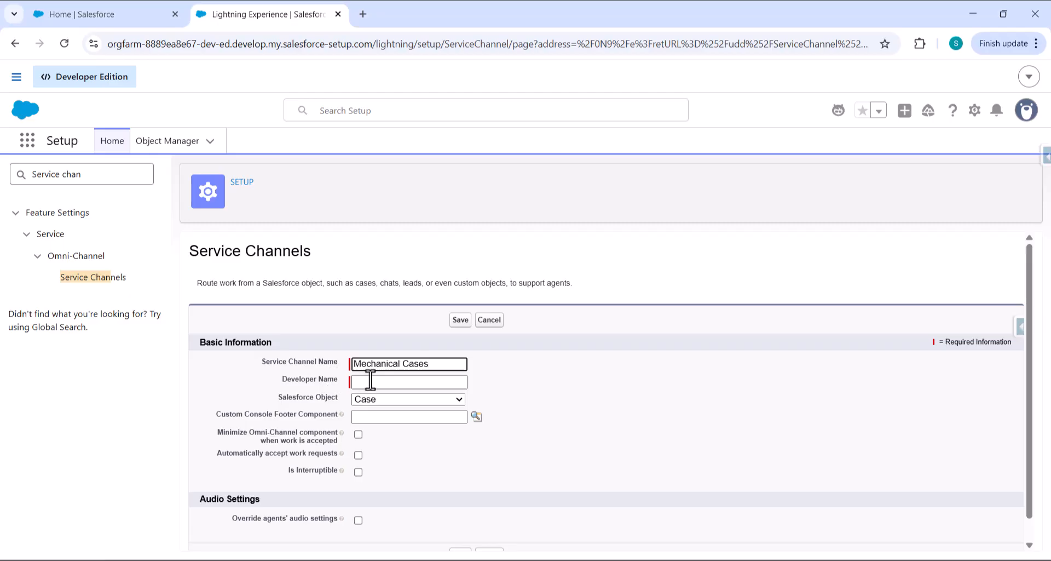
click(371, 380)
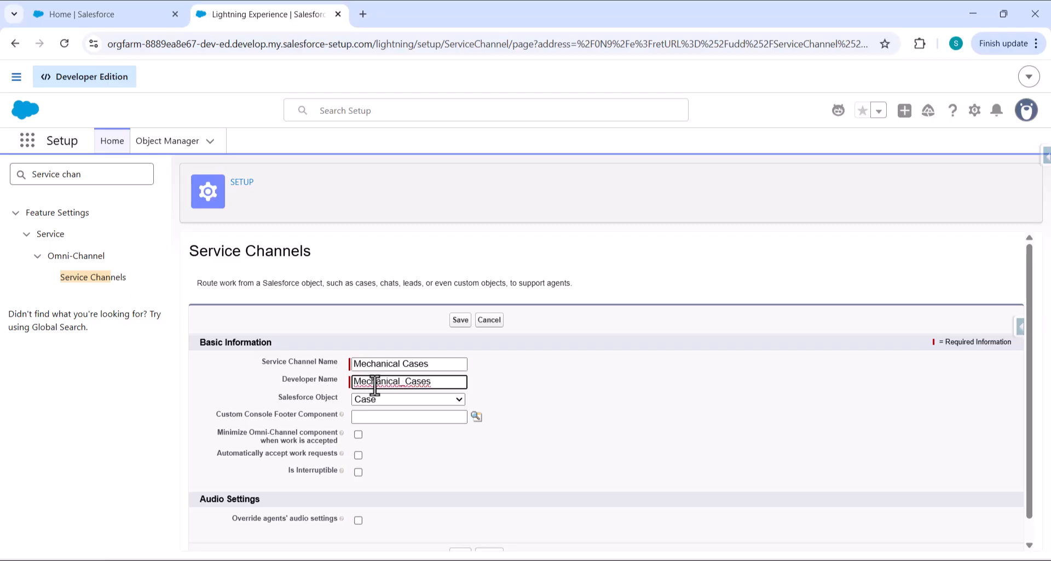
drag(278, 399, 350, 400)
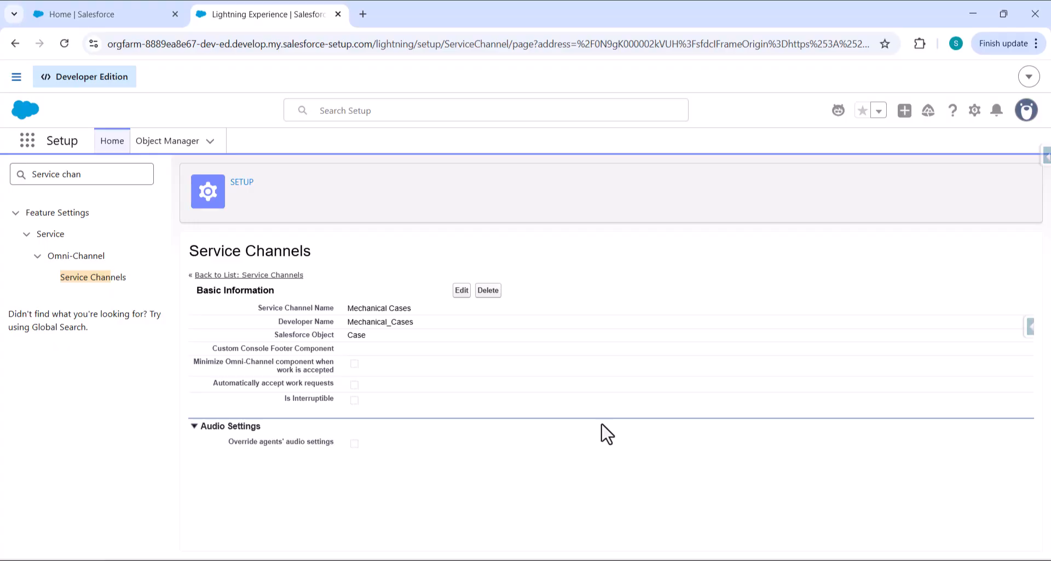
Check the configuration checklist, return to Setup, search for "Routing" and open the Routing Configurations page
key(alt+Tab)
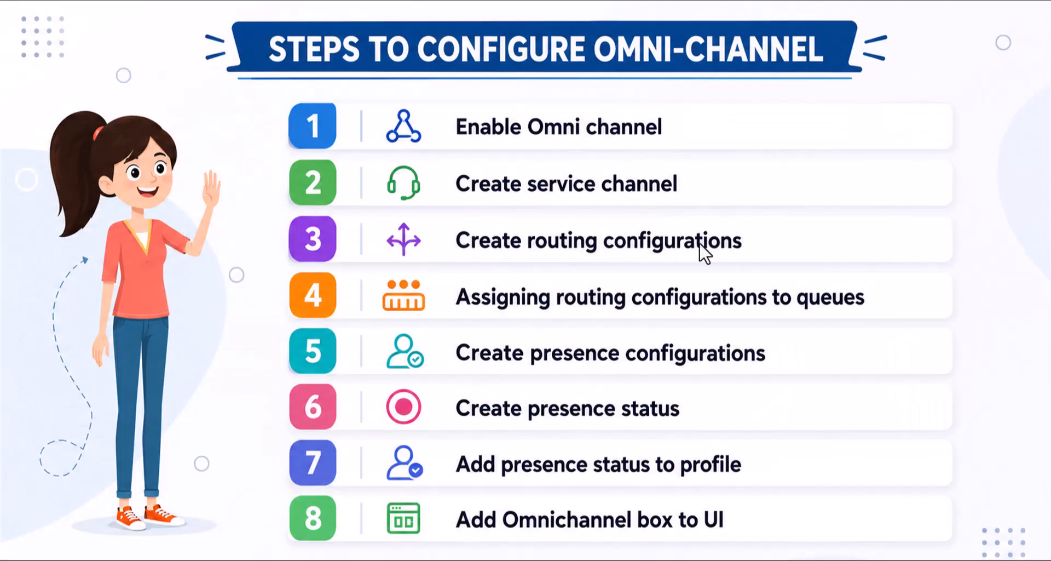
key(alt+Tab)
triple_click(102, 175)
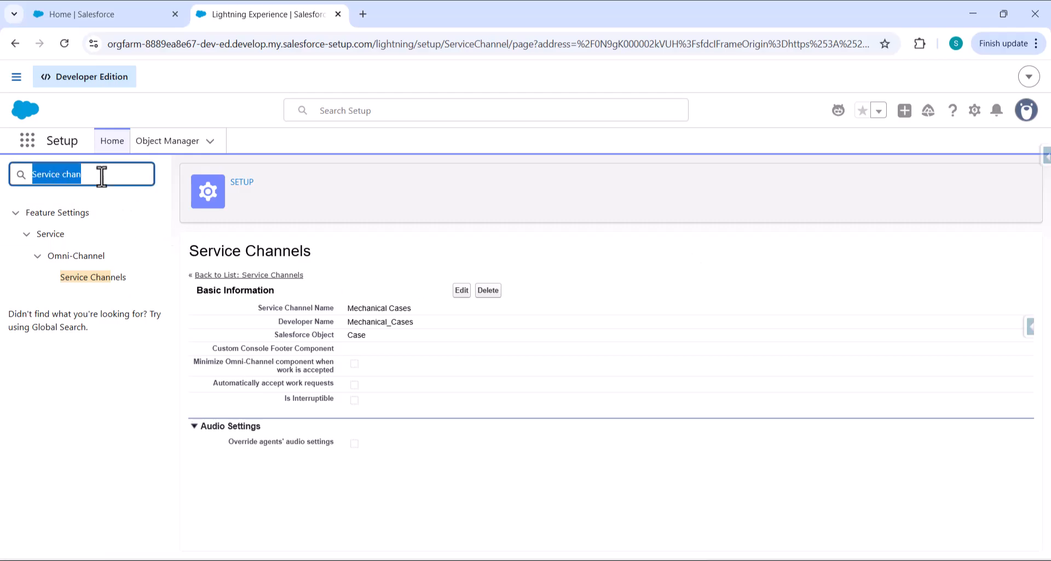
text(Routing)
click(73, 280)
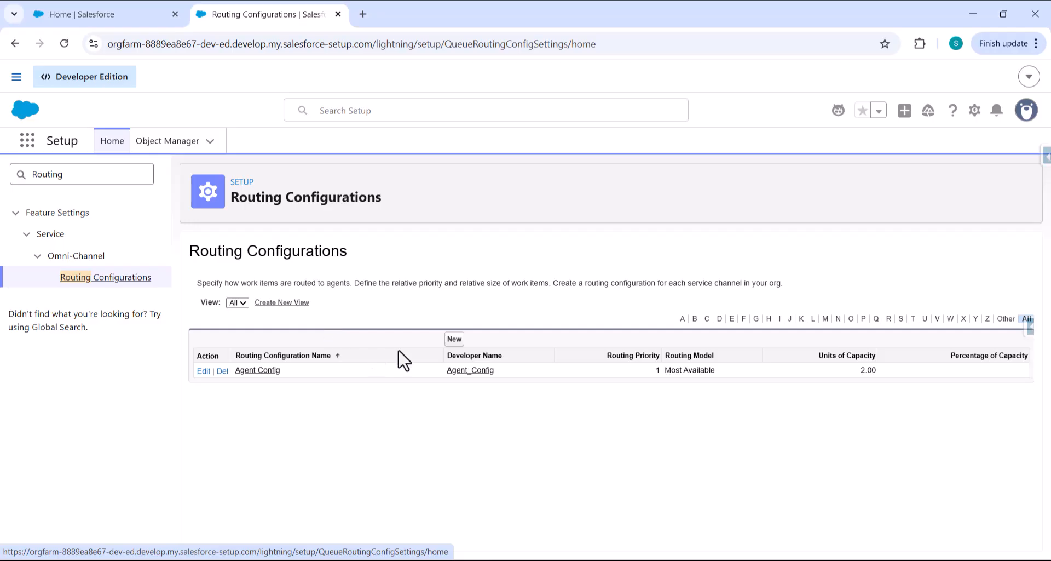
Start a new routing configuration named "Mechanical Queues Routing" and fill in its developer name
click(455, 339)
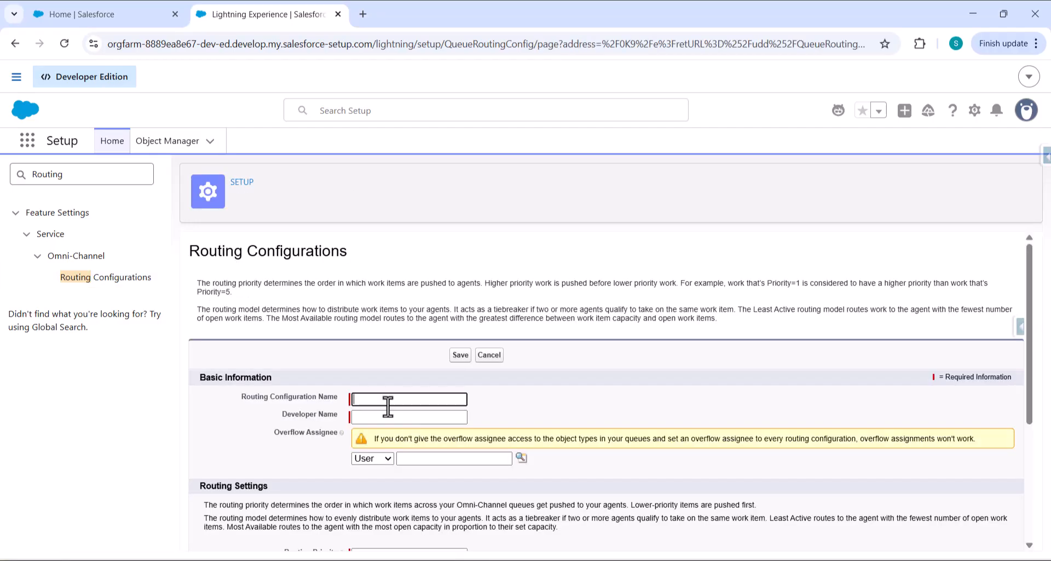
click(361, 399)
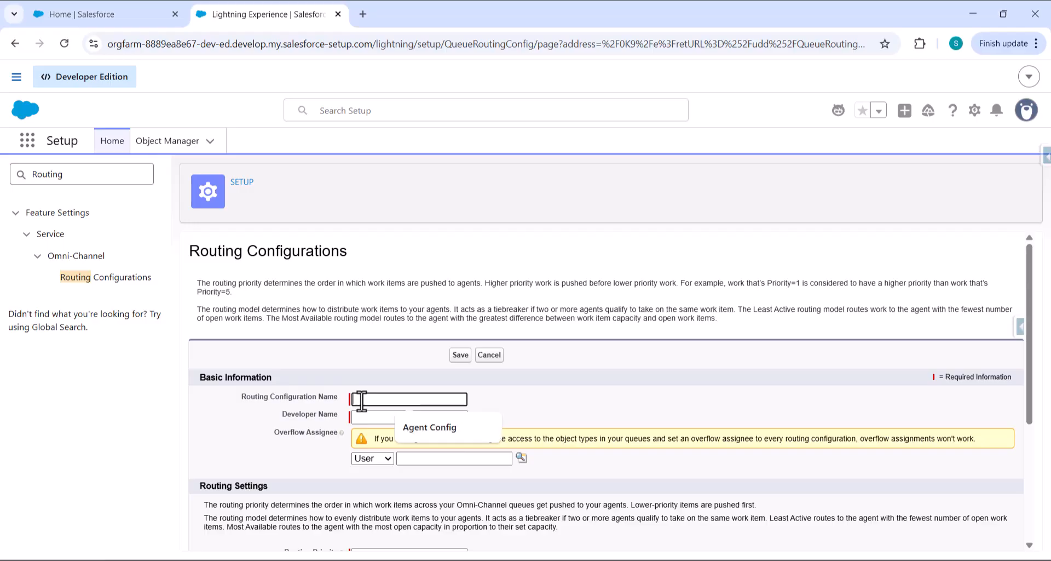
text(Mechani)
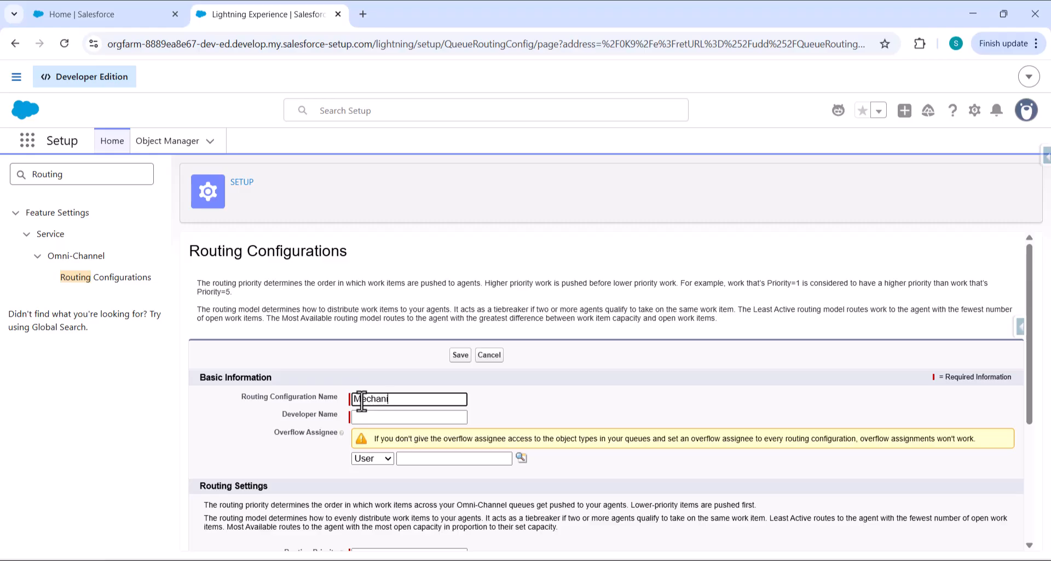
text(cal Queues Routing)
click(378, 416)
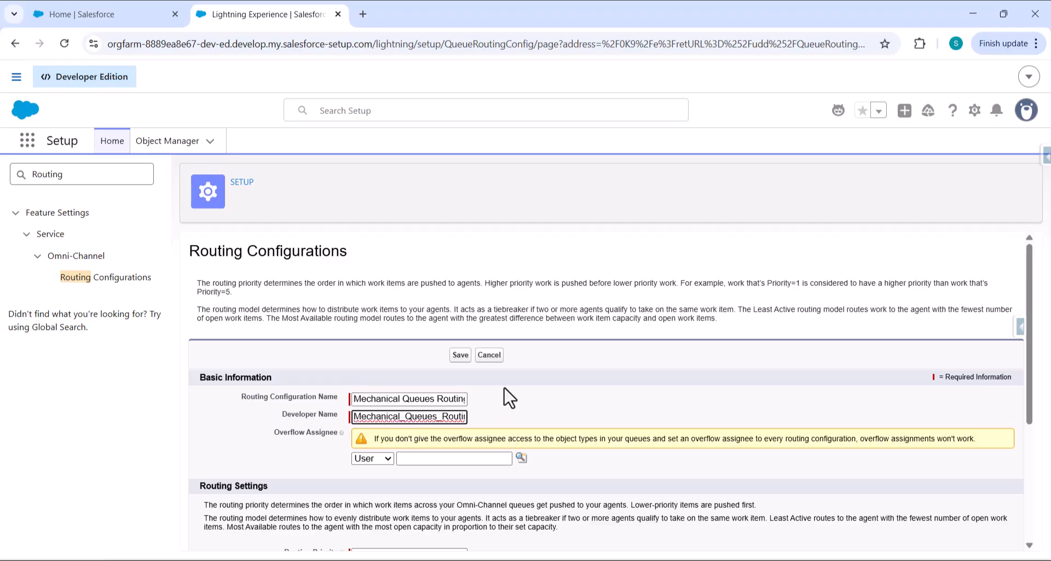
Set the routing configuration's Routing Priority to 1 and its Routing Model to Least Active
scroll(496, 397, down, 4)
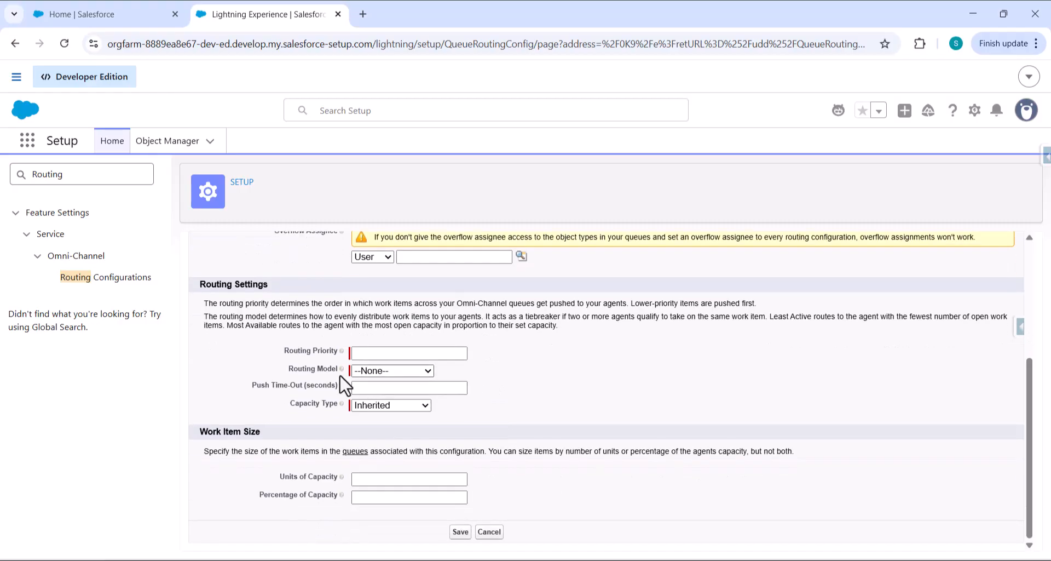
click(373, 352)
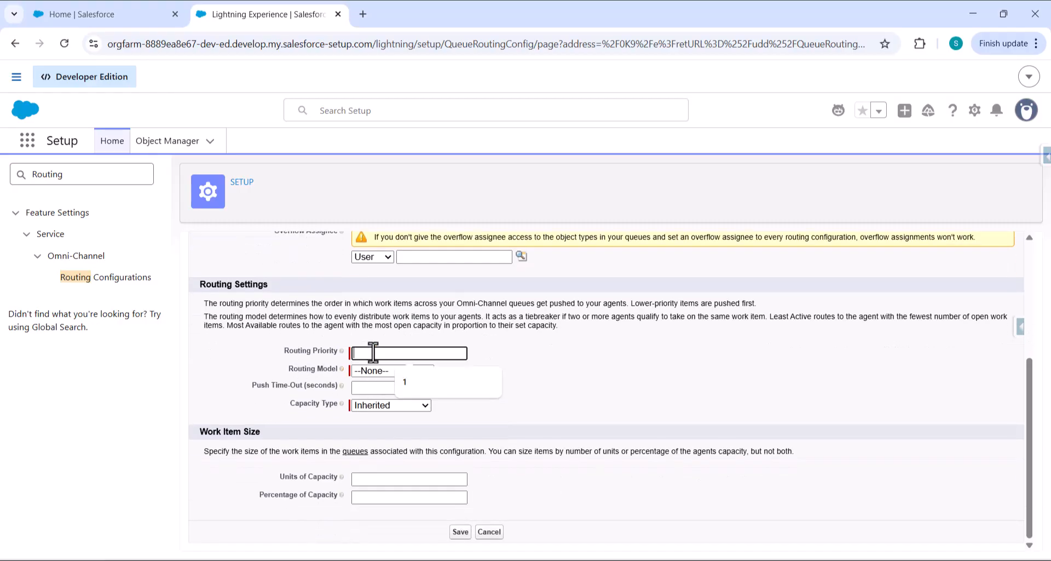
text(1)
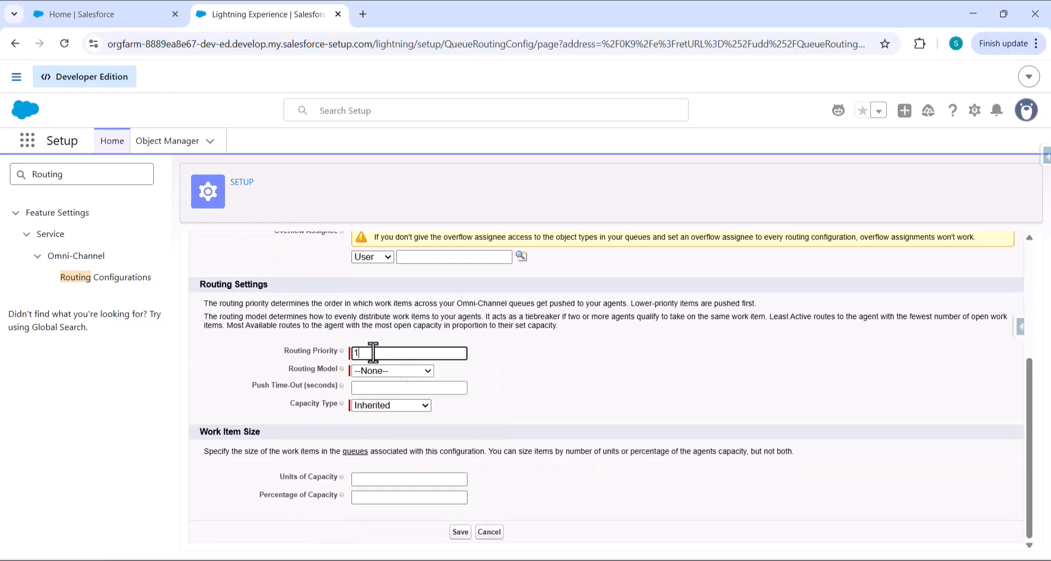
click(526, 355)
click(379, 371)
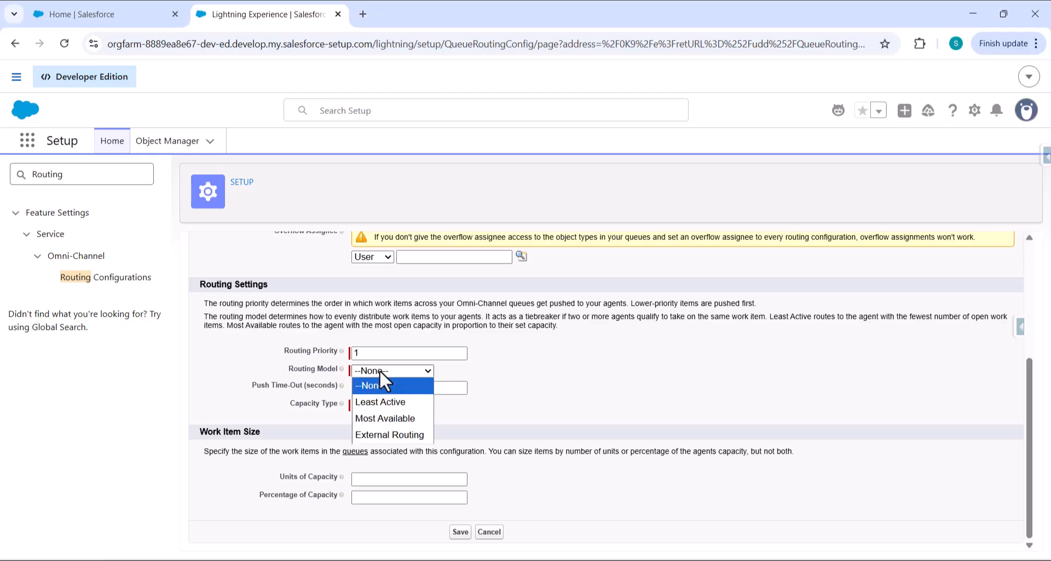
click(399, 401)
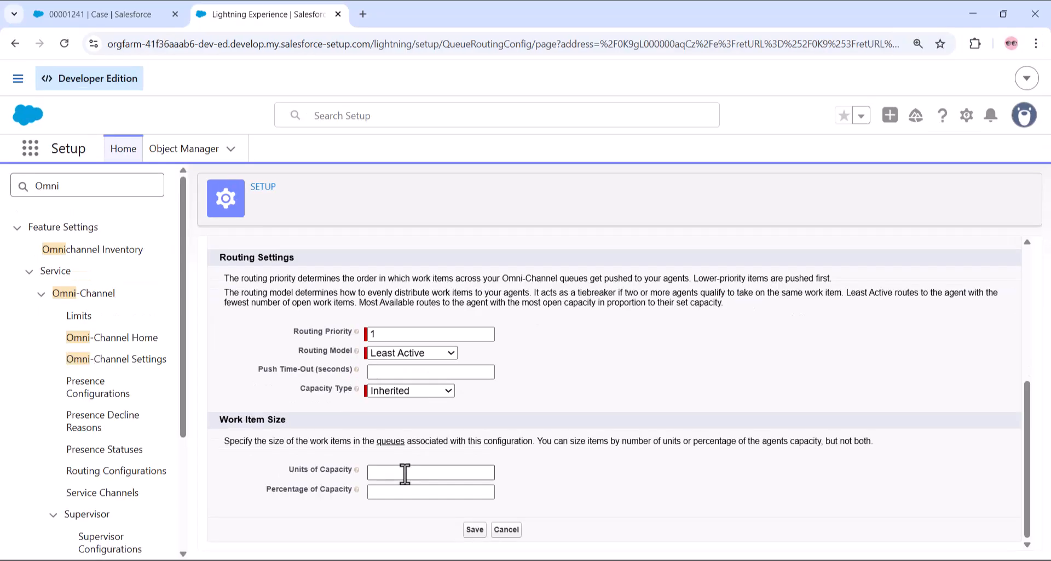
Set the Units of Capacity to 2 and save the routing configuration
click(405, 472)
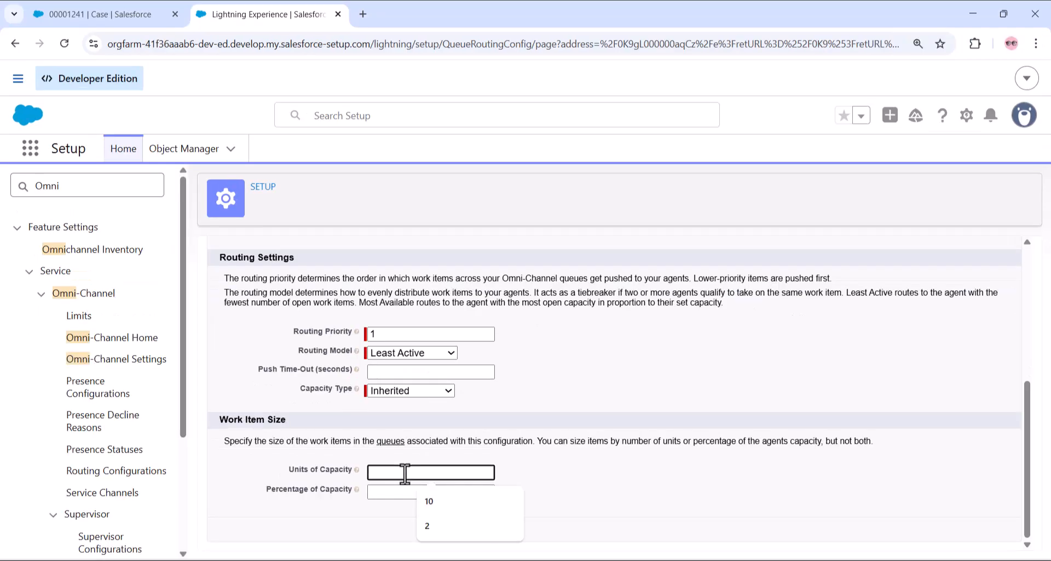
text(2)
click(561, 474)
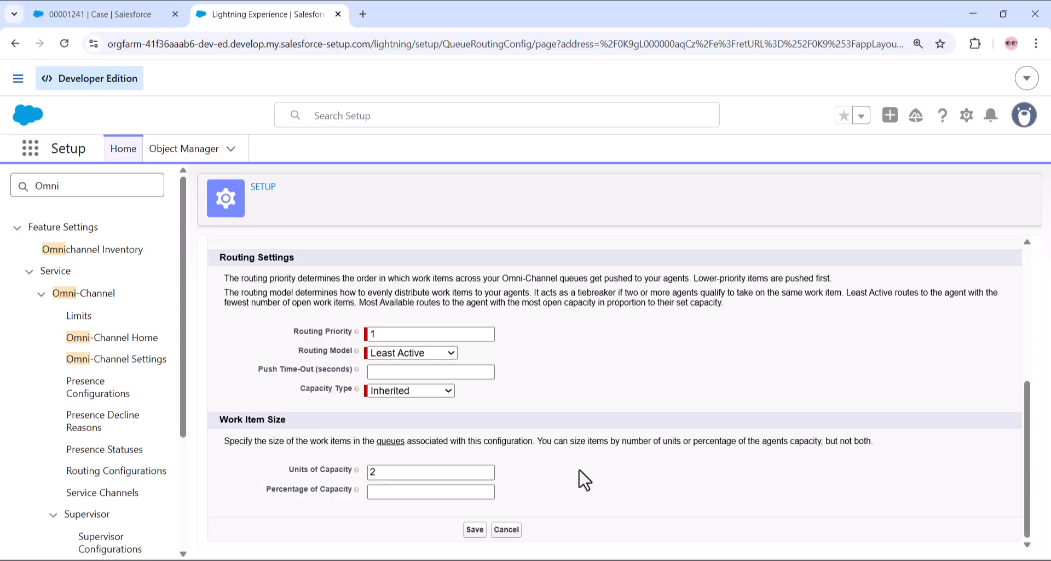
click(474, 529)
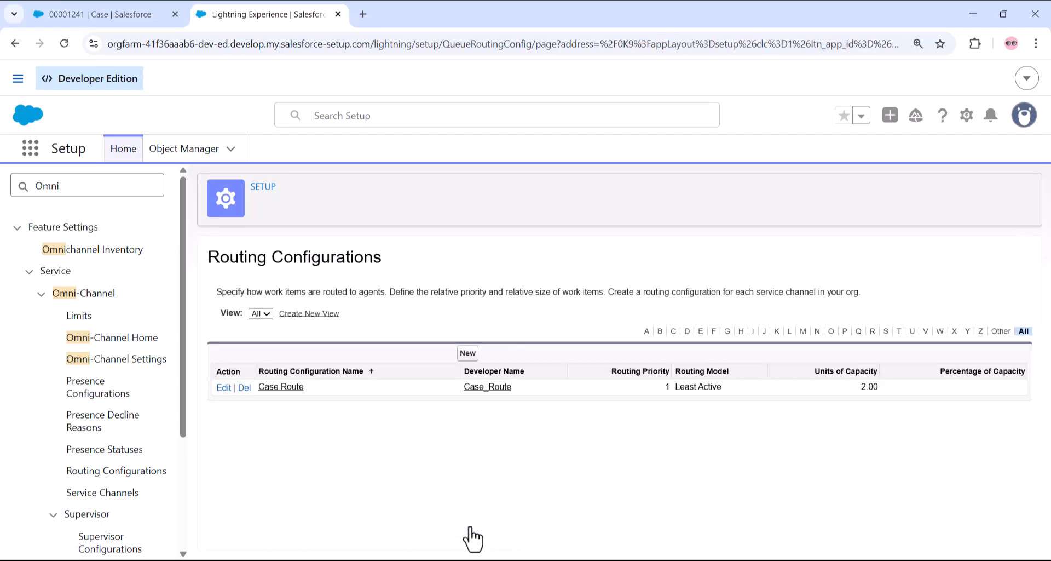
Check the configuration checklist, return to Setup, search for "Que" and open the Queues page
key(alt+Tab)
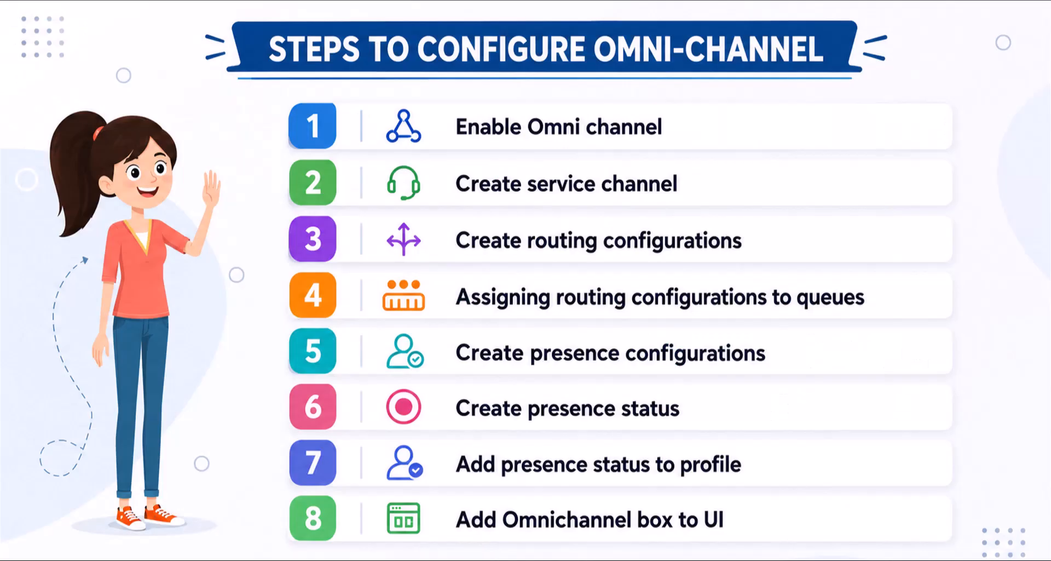
key(alt+Tab)
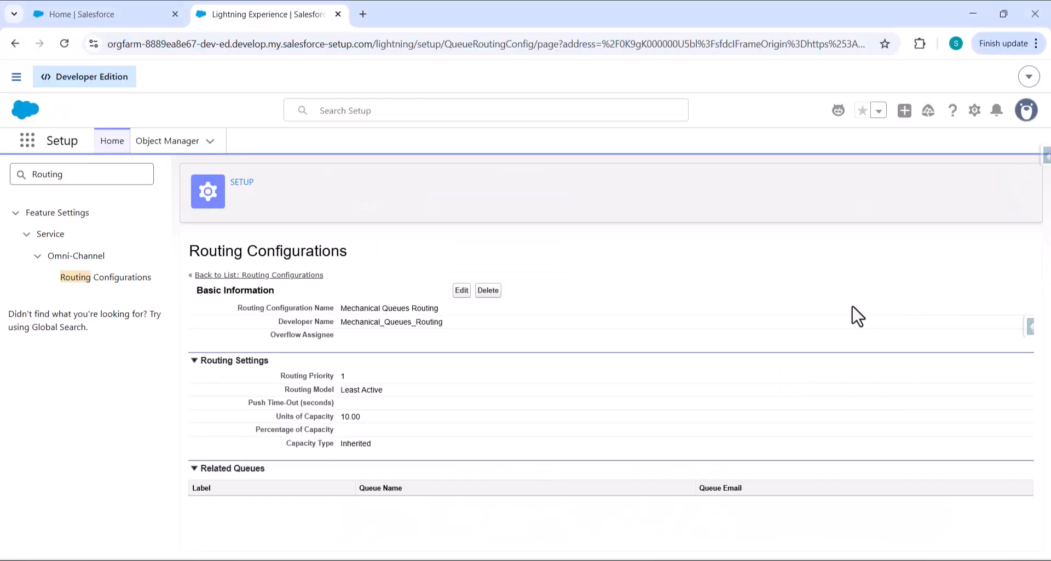
double_click(94, 174)
text(Que)
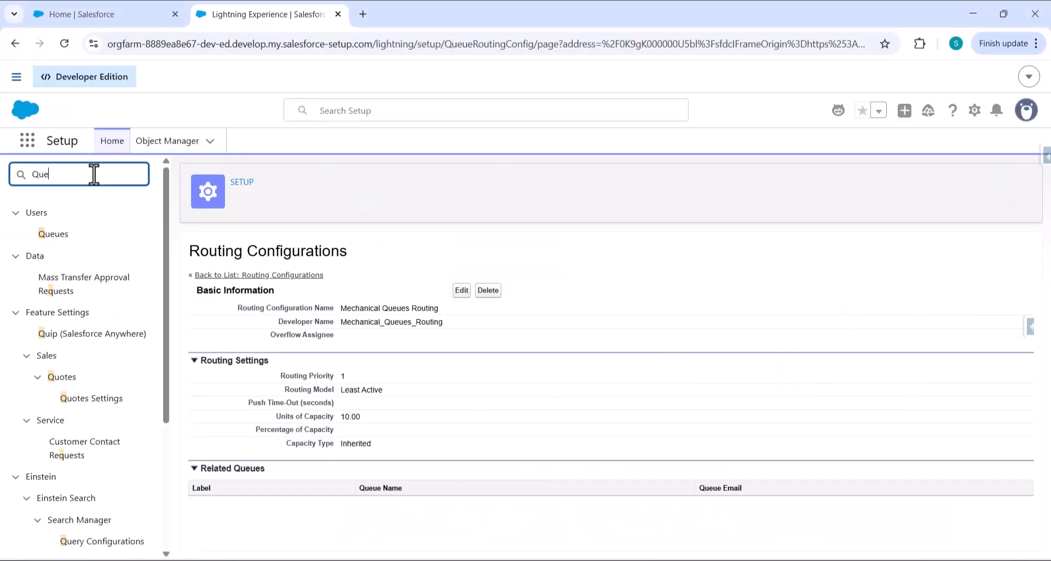
click(65, 236)
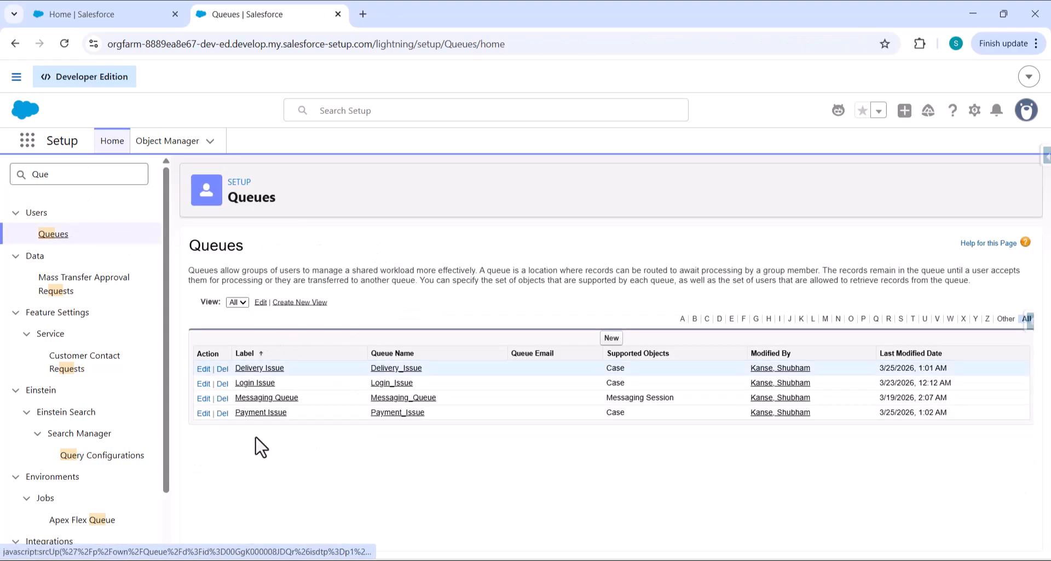
Start a new queue labelled "Mechanical Queue" and fill in its queue name as Mechanical_Queue
click(608, 338)
click(409, 353)
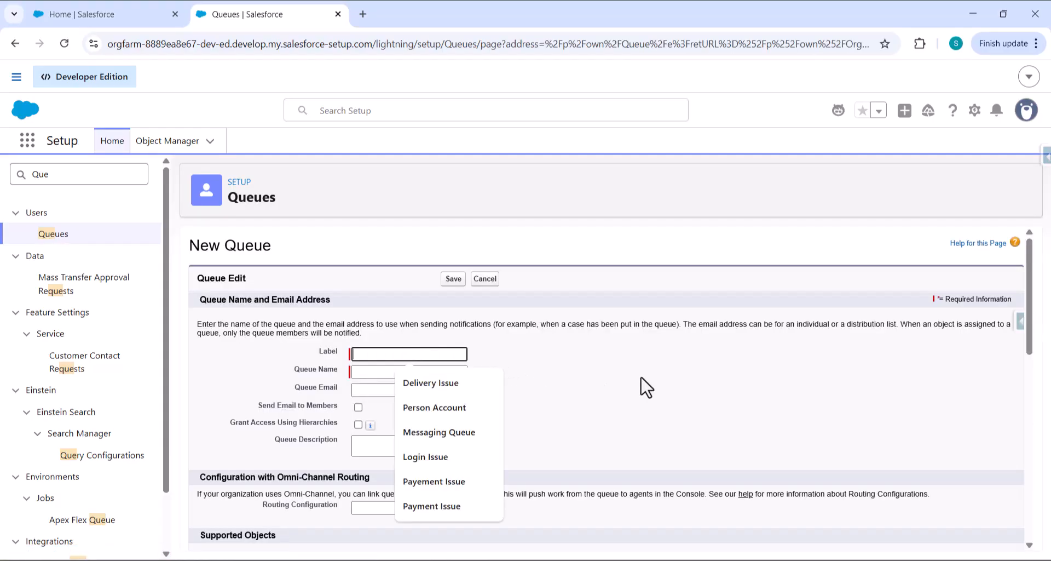
text(Mechani)
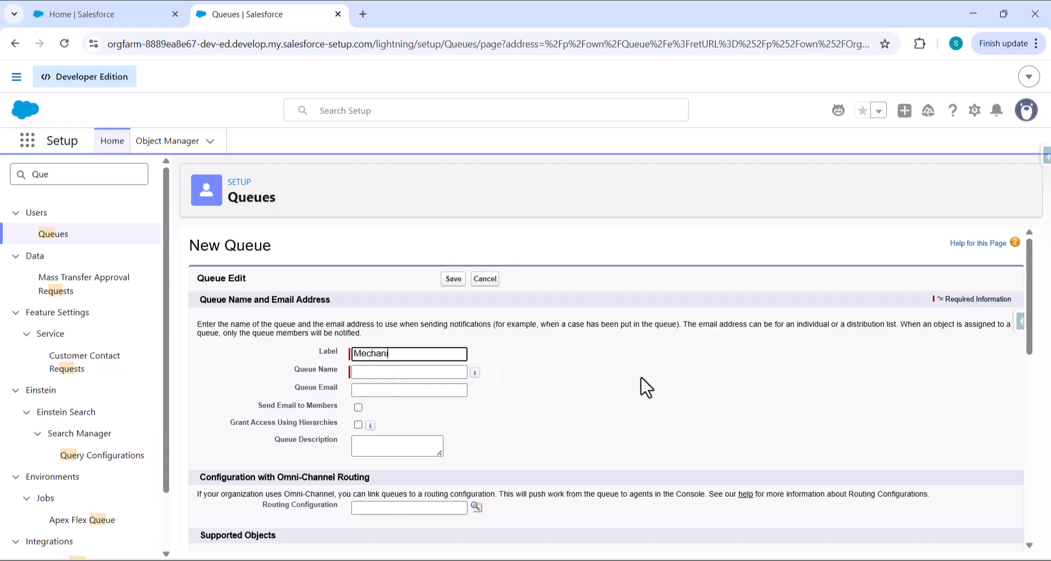
text(cal Queue)
click(448, 371)
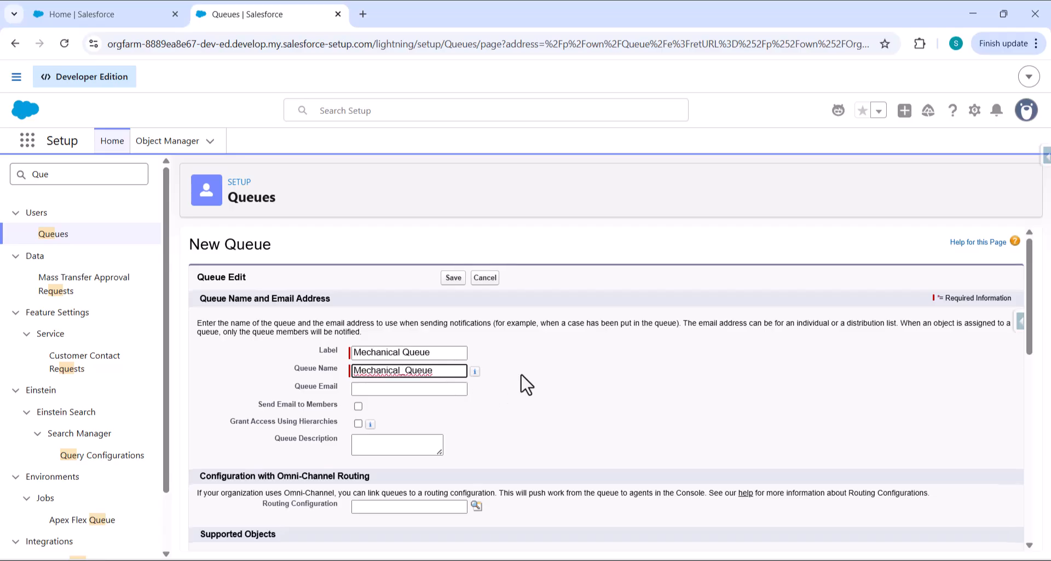
Assign the Mechanical_Queues_Routing routing configuration to the queue and add Case as its supported object
scroll(523, 383, down, 3)
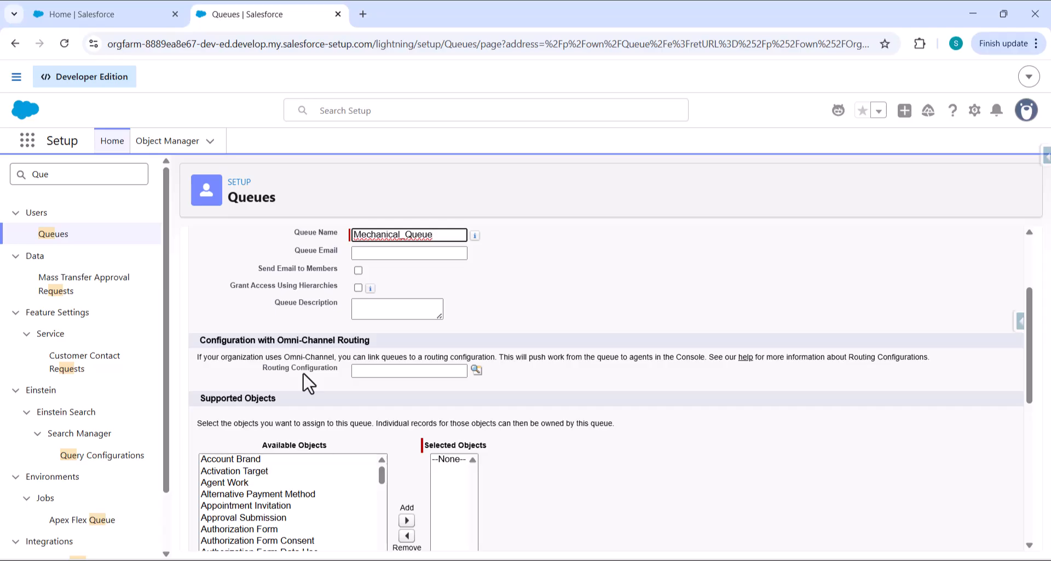
click(476, 369)
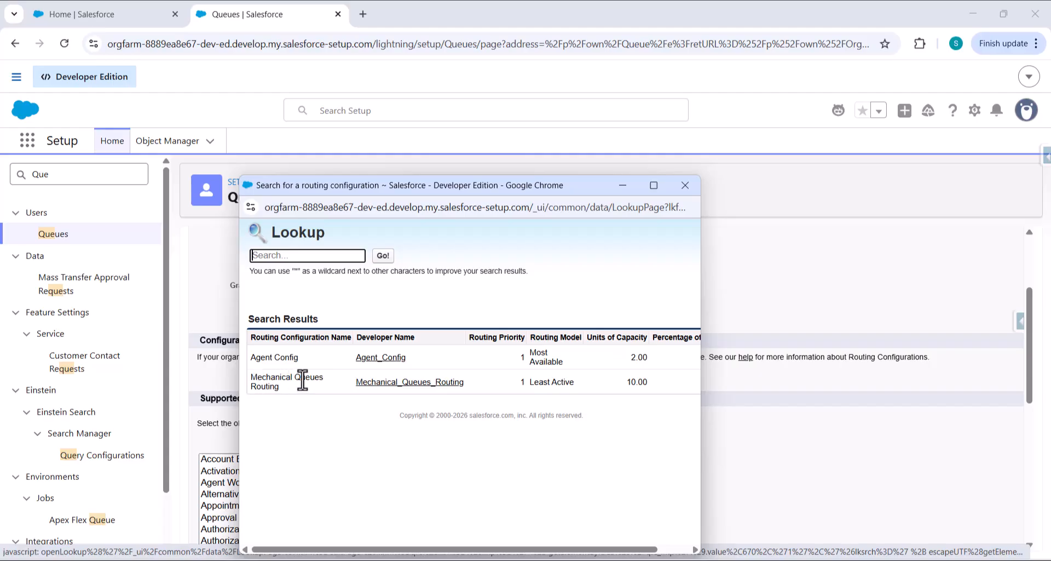
click(392, 381)
scroll(537, 399, down, 3)
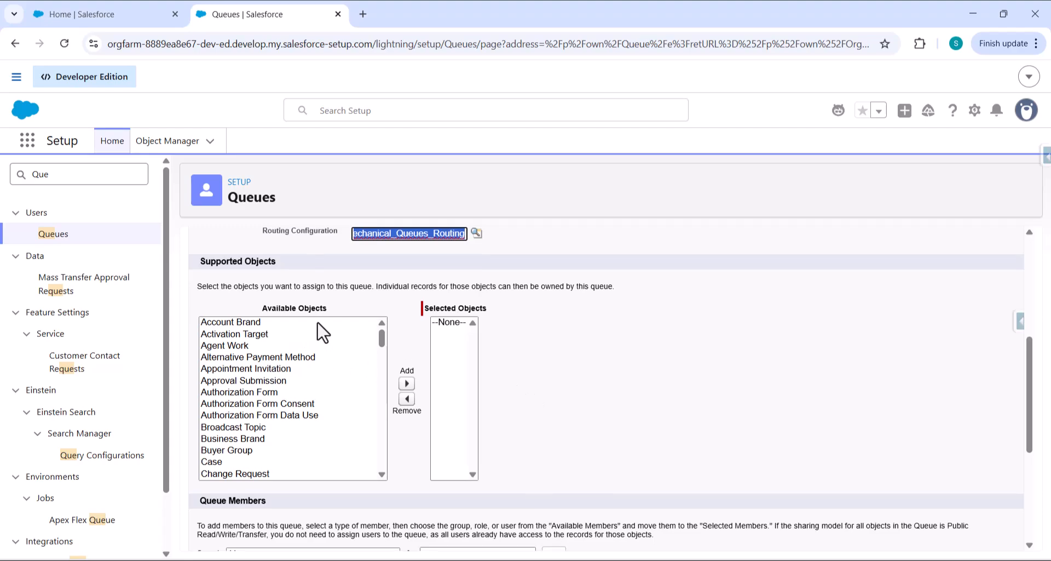
click(219, 462)
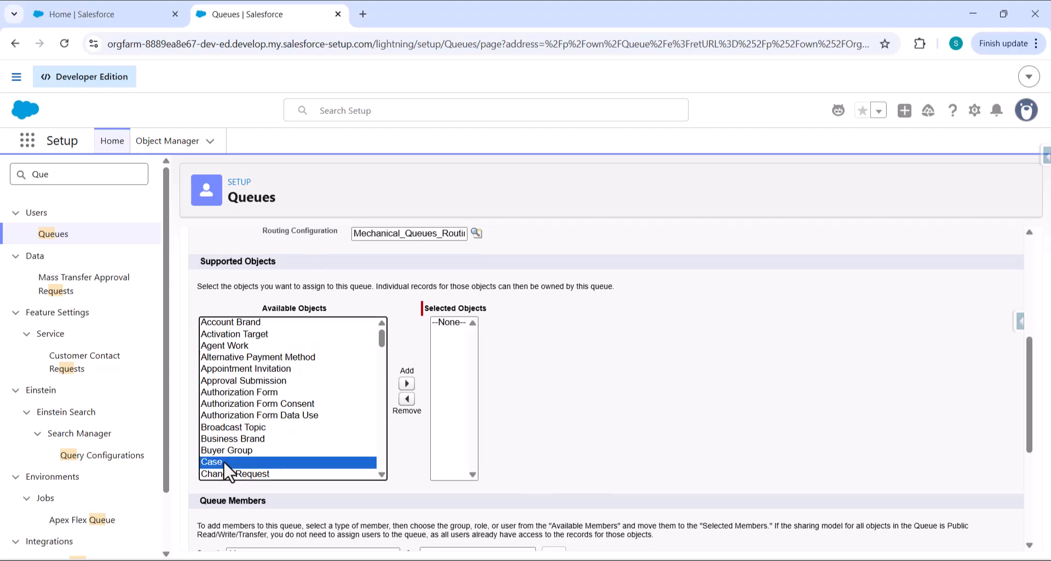
click(407, 386)
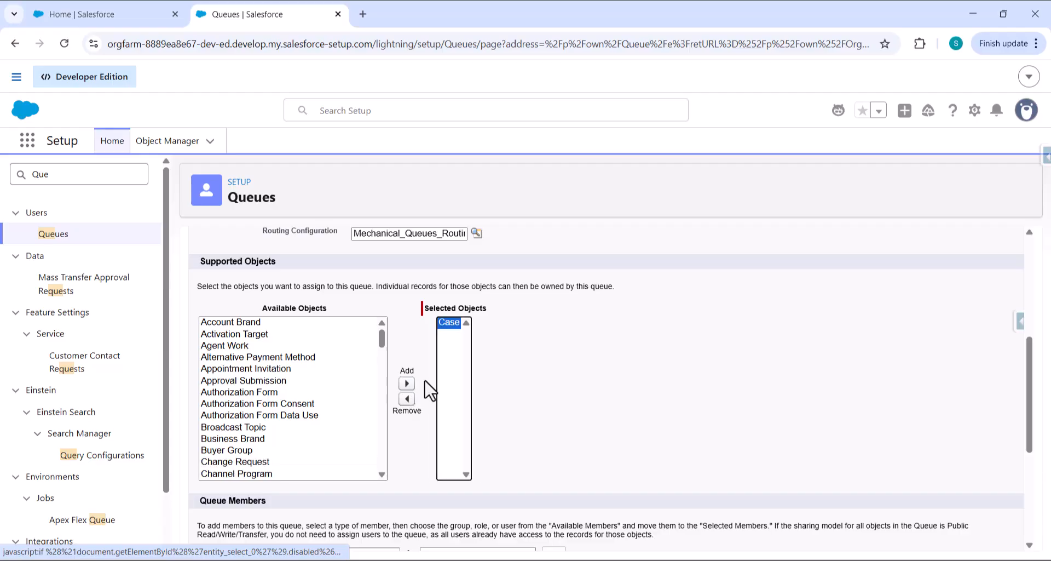
Add the two support agent users as queue members, review the queue's settings and save it
scroll(512, 399, down, 4)
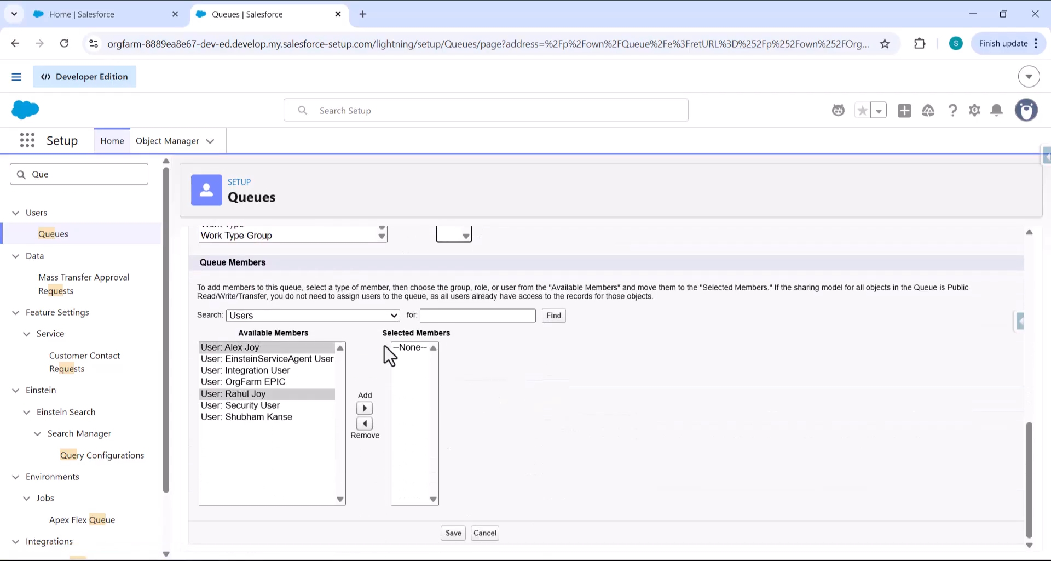
ctrl+click(262, 347)
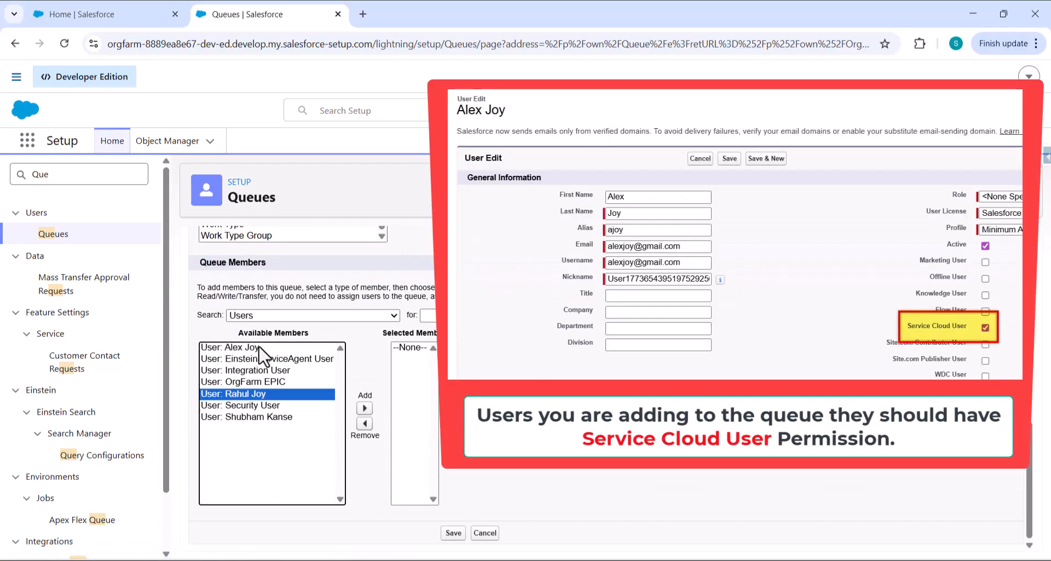
ctrl+click(260, 347)
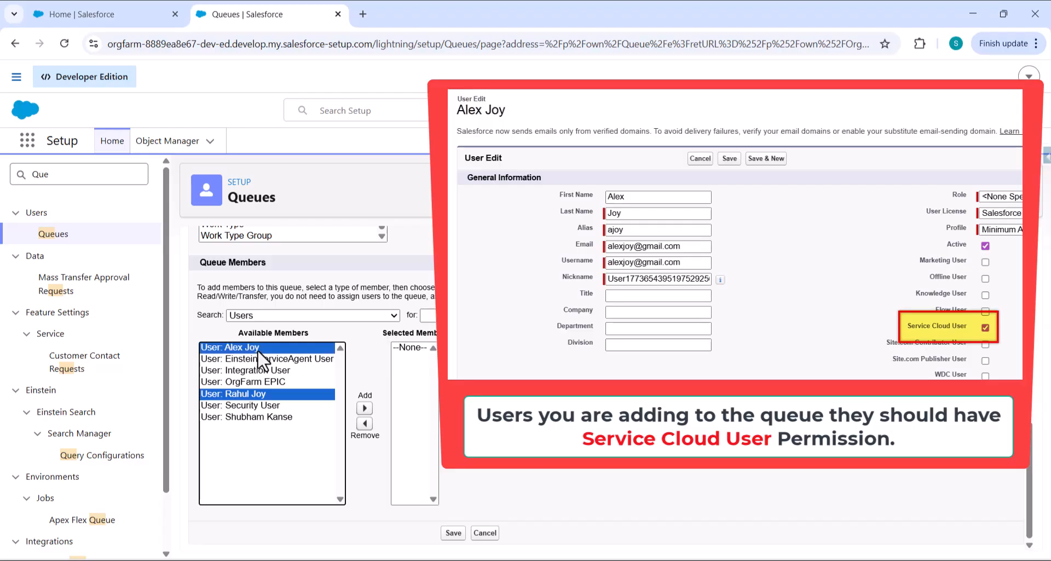
click(364, 408)
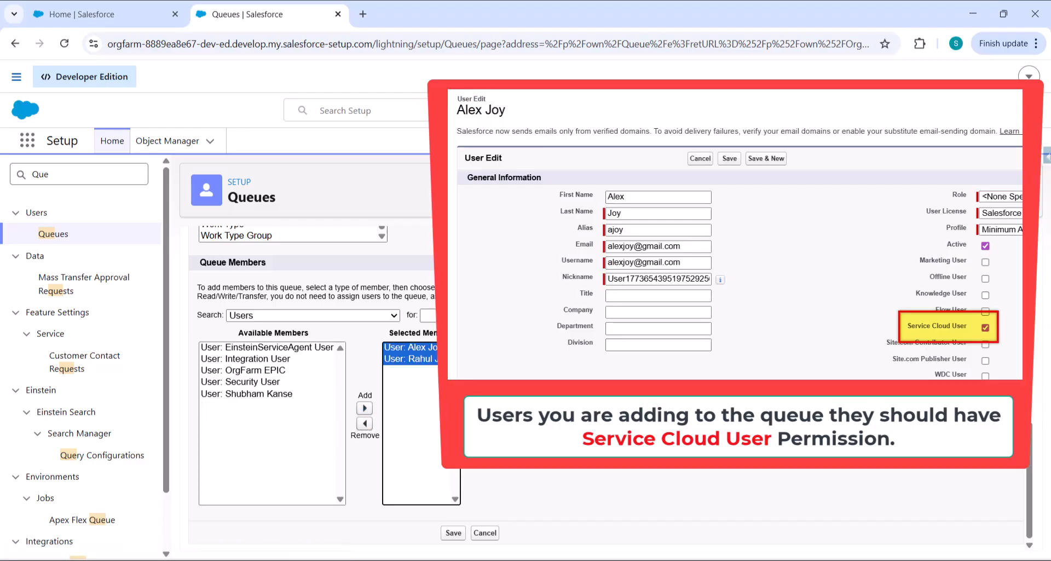
scroll(328, 356, up, 15)
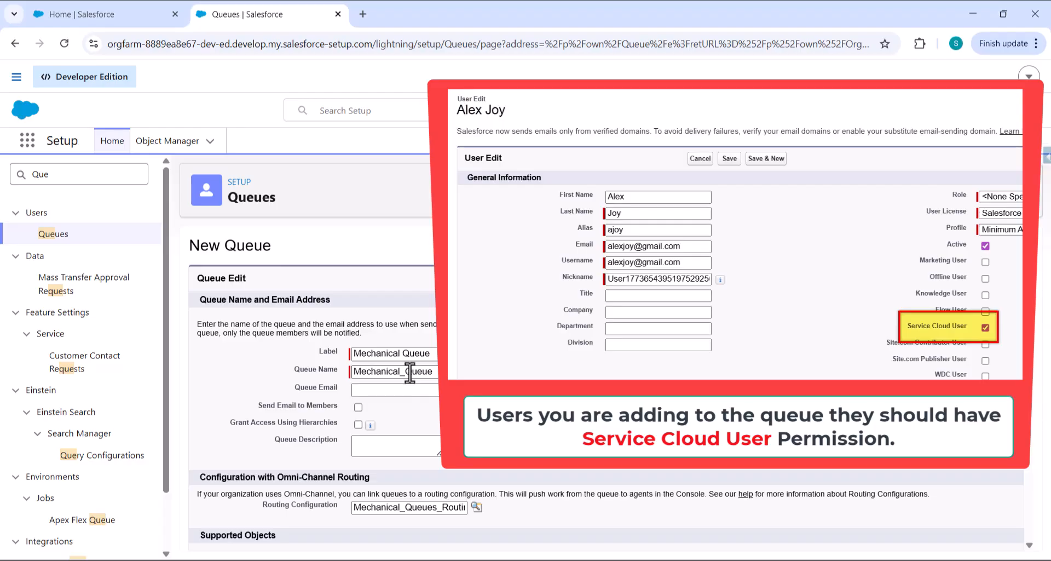
scroll(312, 383, down, 12)
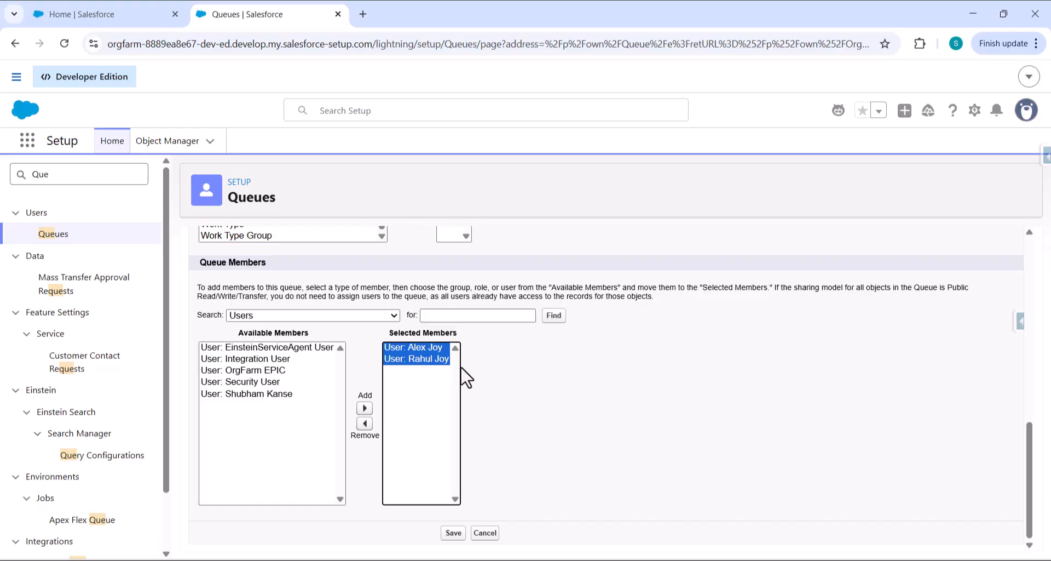
click(493, 380)
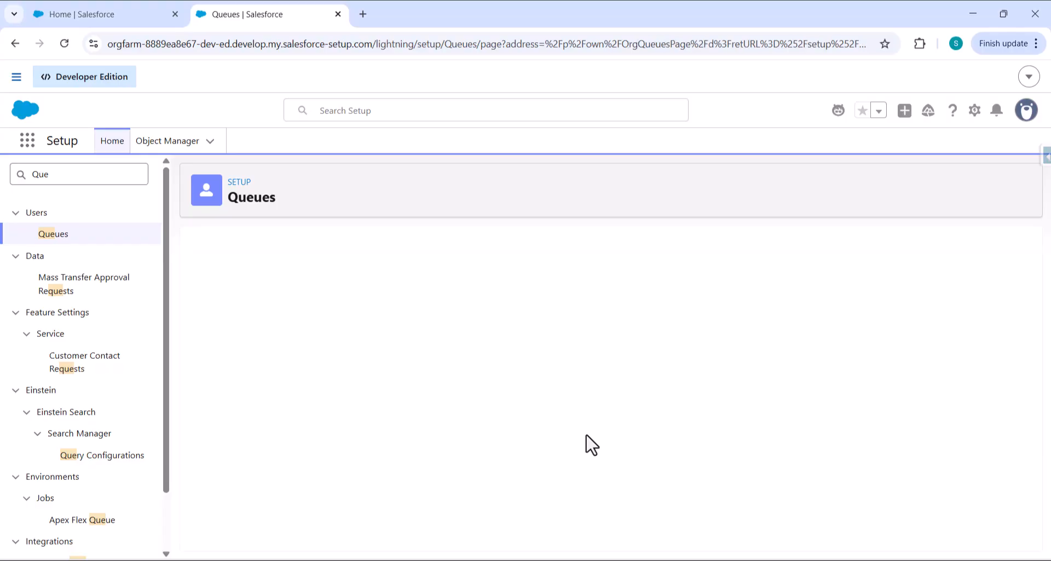
Switch to the salesforcefaqs.com website, open its Start Here page and read through the Salesforce Admin & Consultant learning path
key(alt+Tab)
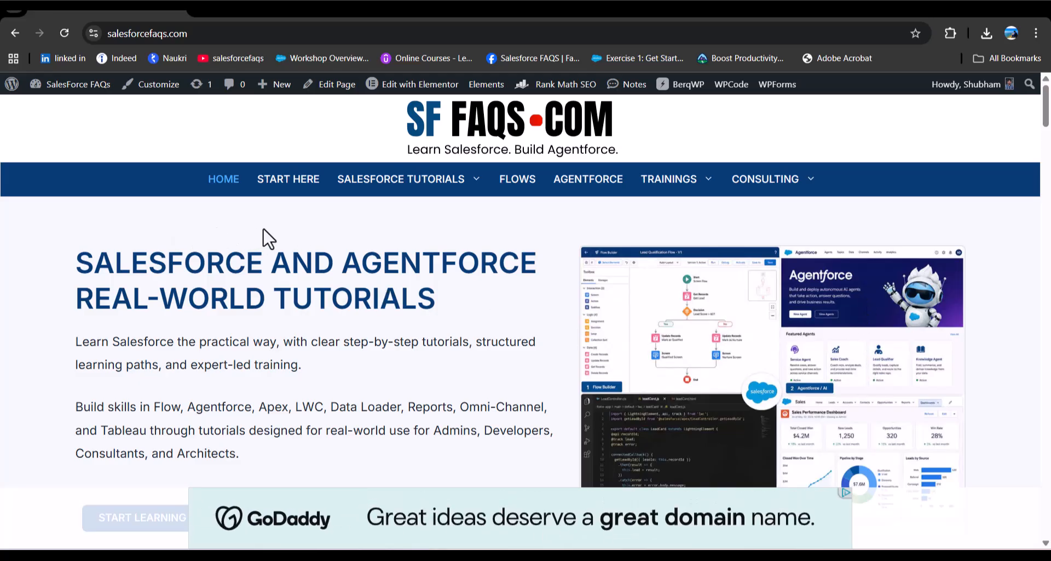
click(289, 179)
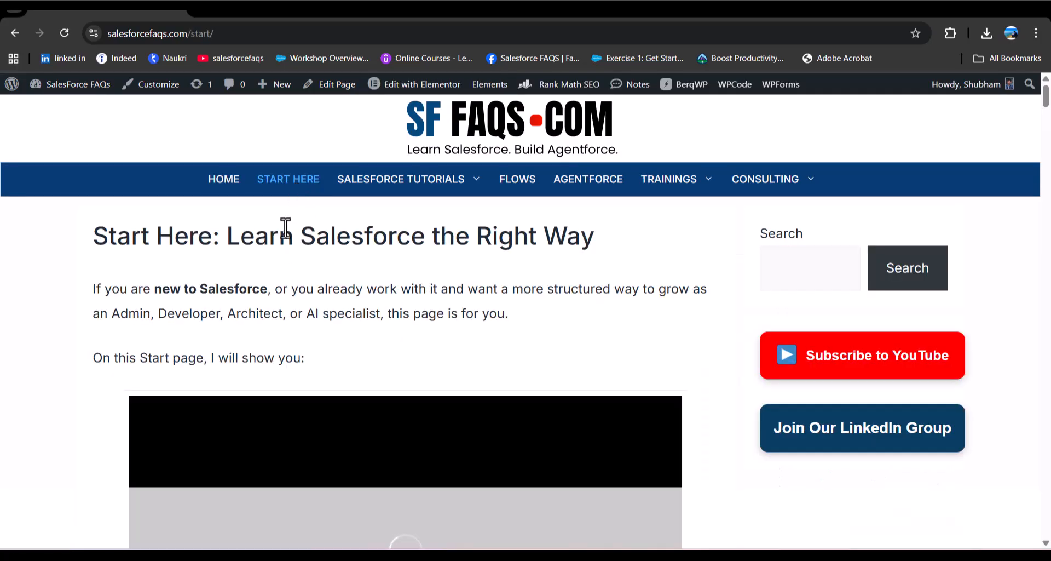
scroll(290, 248, down, 4)
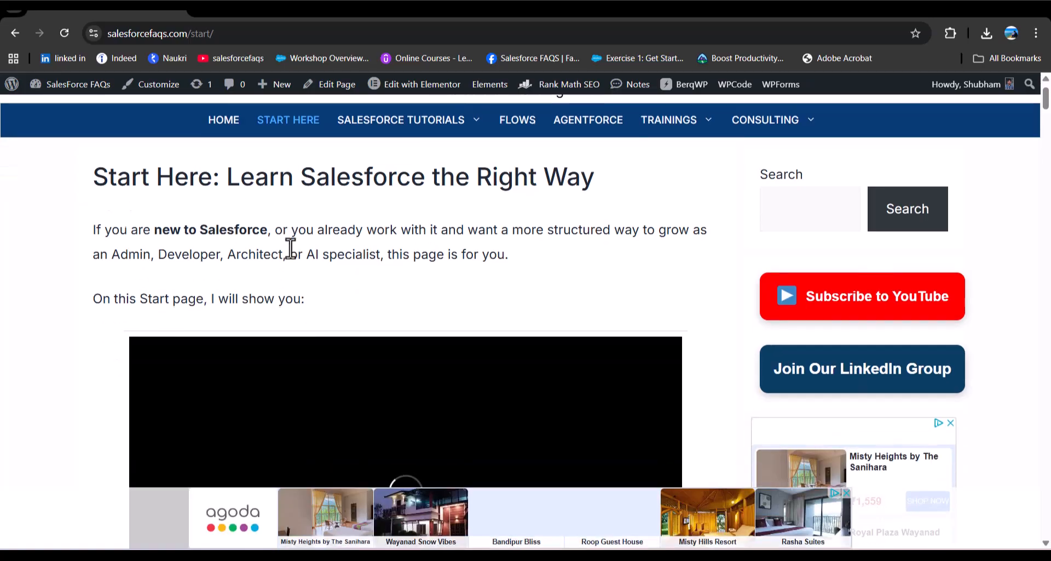
scroll(290, 248, down, 15)
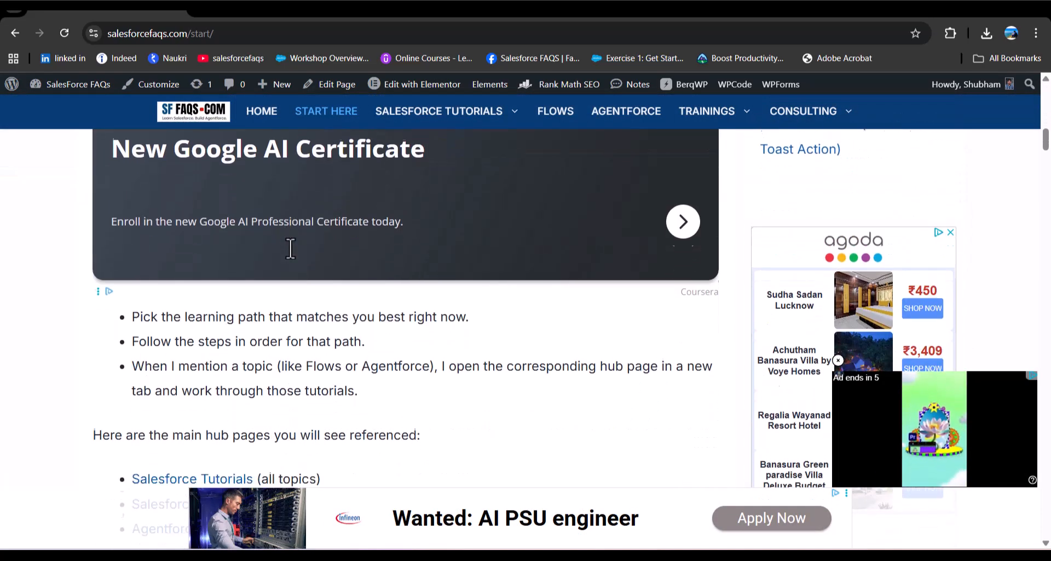
scroll(290, 248, down, 5)
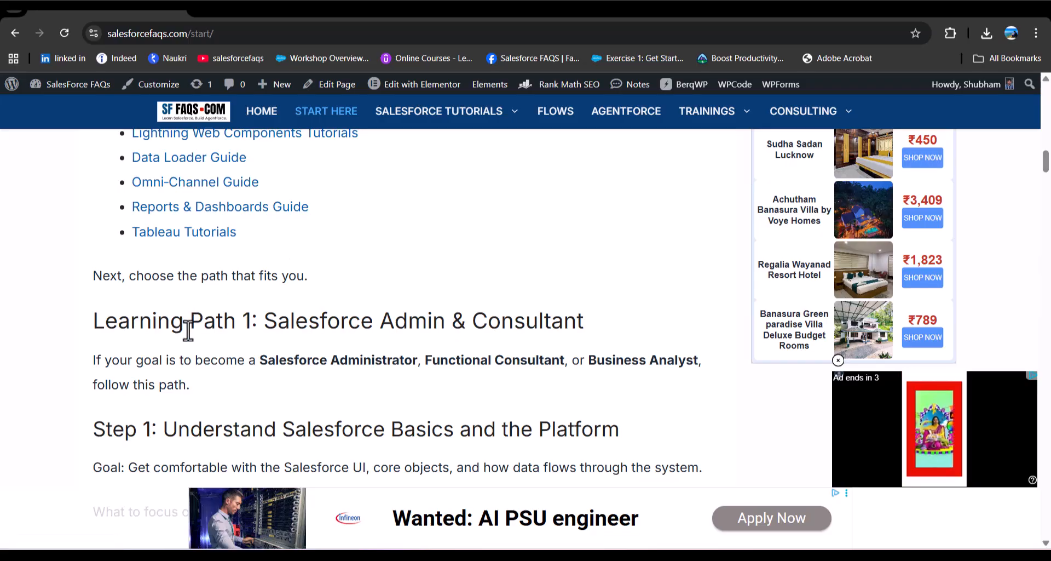
scroll(252, 315, down, 1)
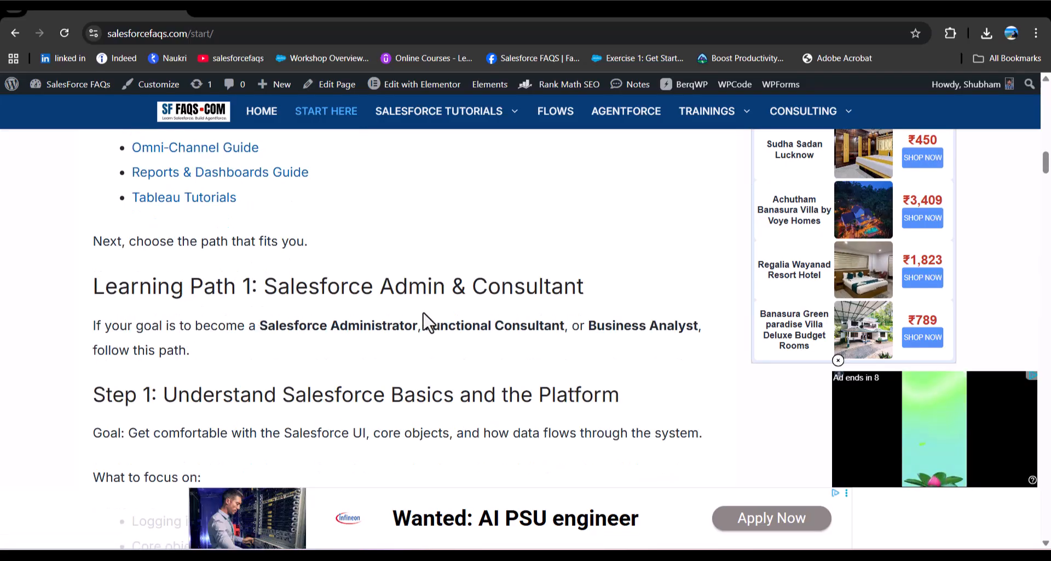
scroll(424, 321, down, 3)
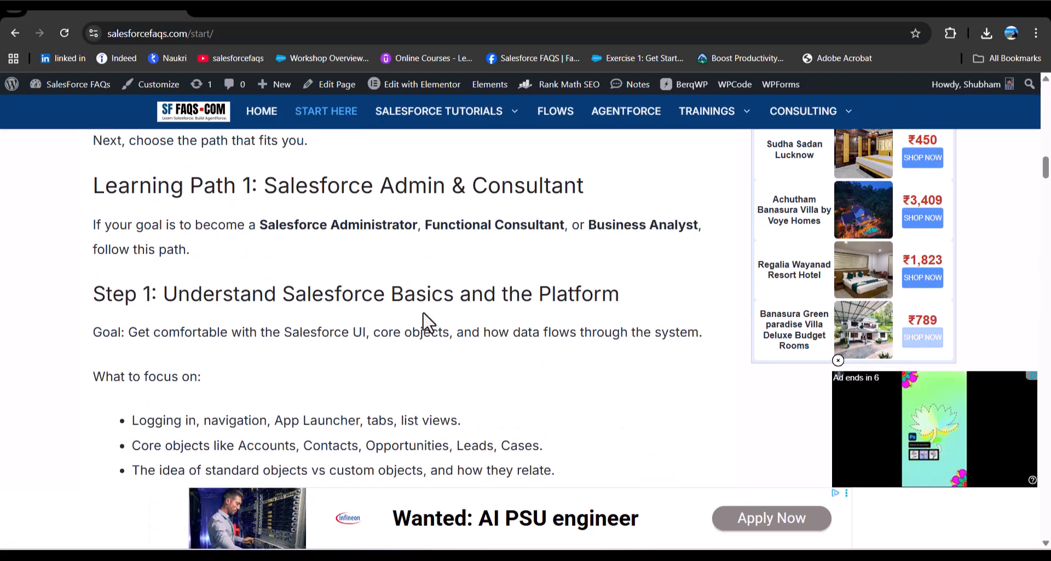
scroll(466, 327, down, 15)
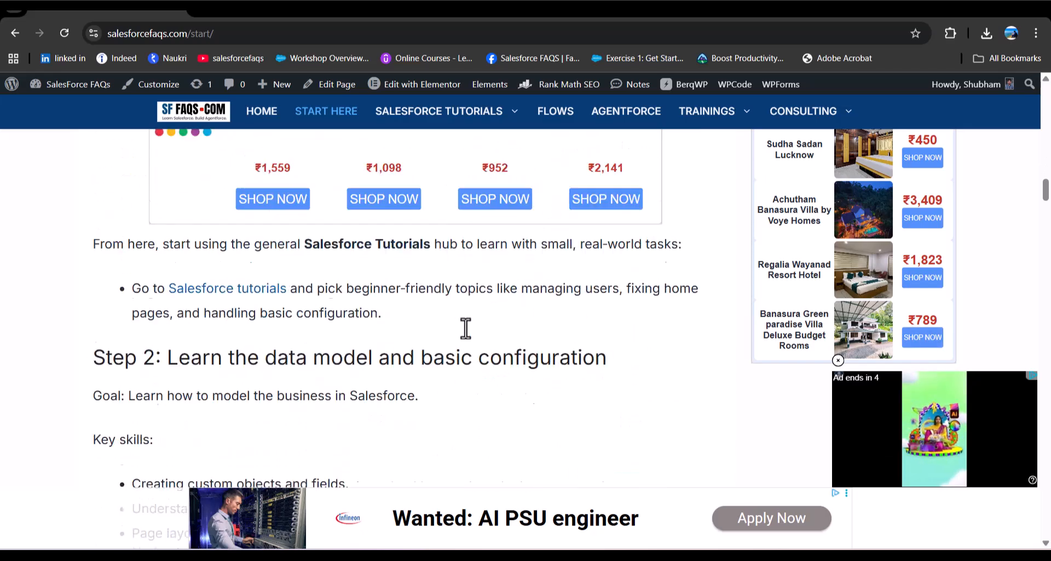
scroll(495, 315, down, 8)
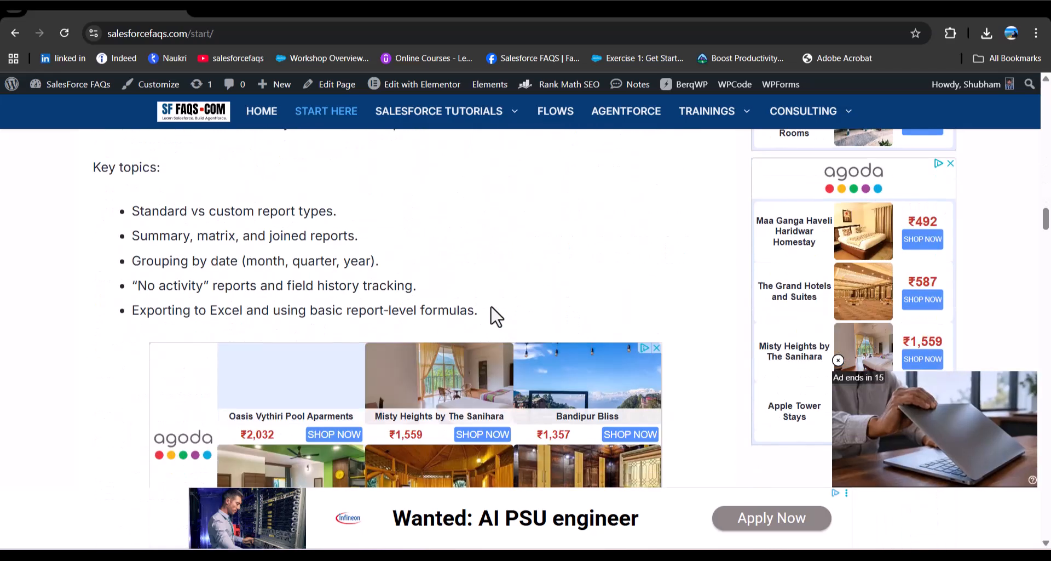
scroll(496, 317, up, 20)
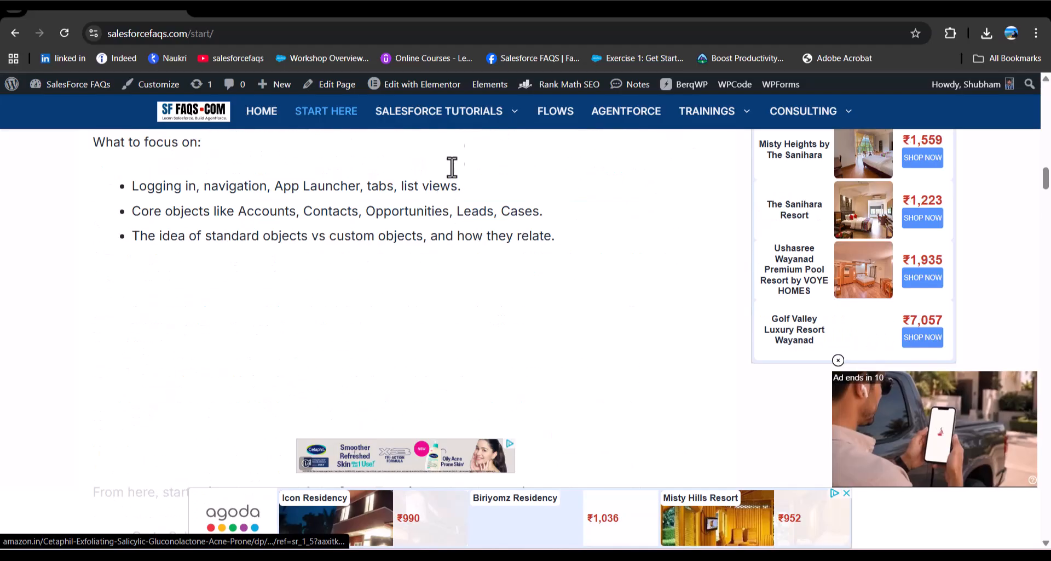
Look through the site's tutorial, training and consulting offers, and examine the upcoming webinar on the Live Webinars page
mouse_move(462, 117)
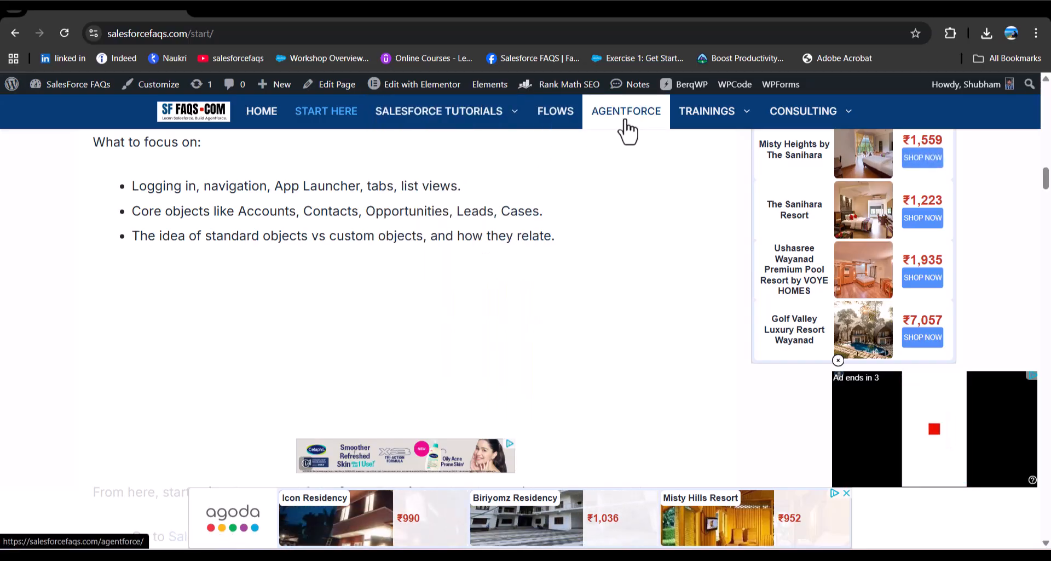
mouse_move(698, 129)
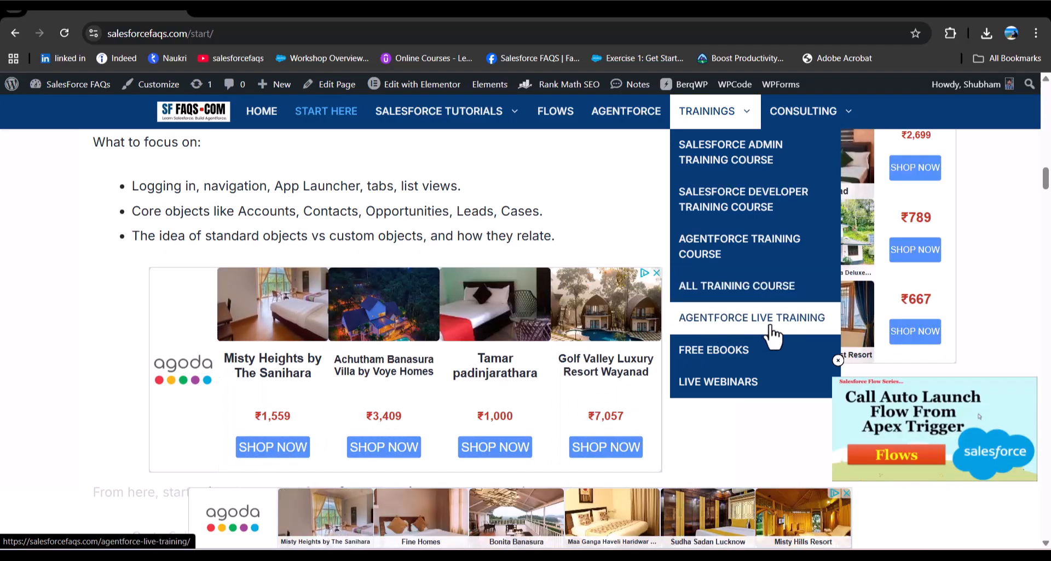
click(741, 387)
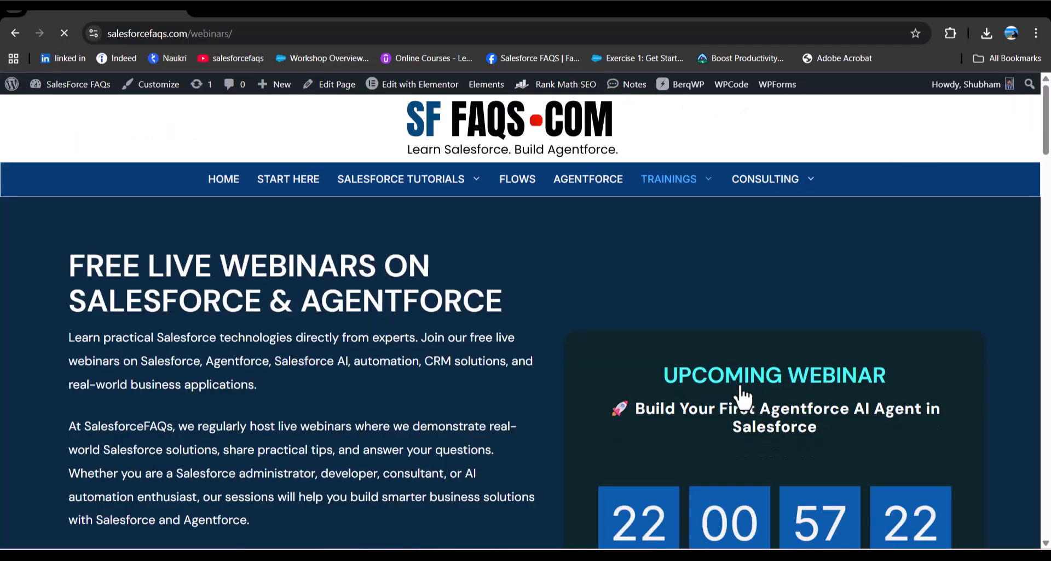
scroll(624, 358, down, 7)
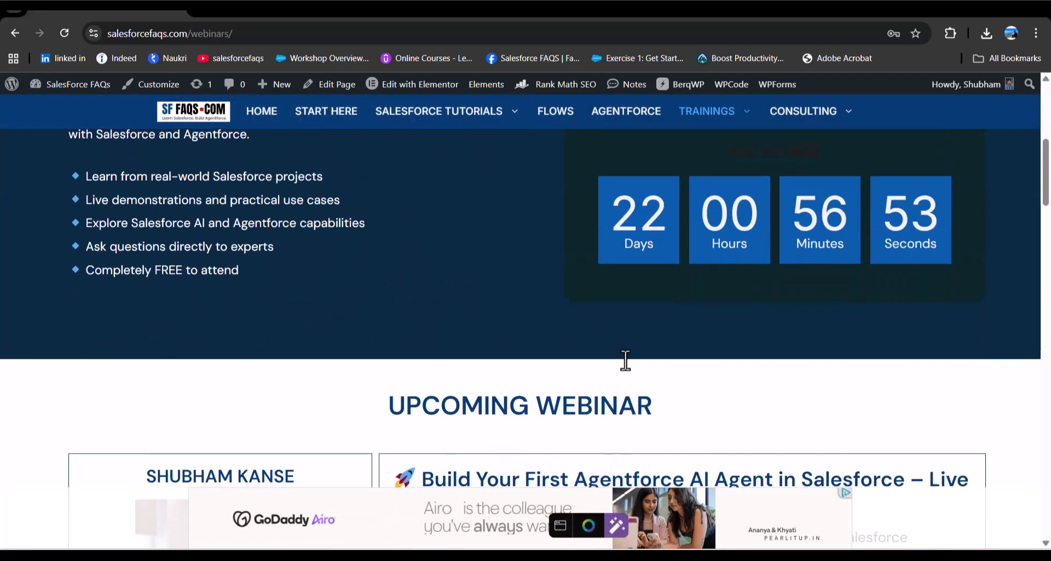
scroll(625, 359, down, 2)
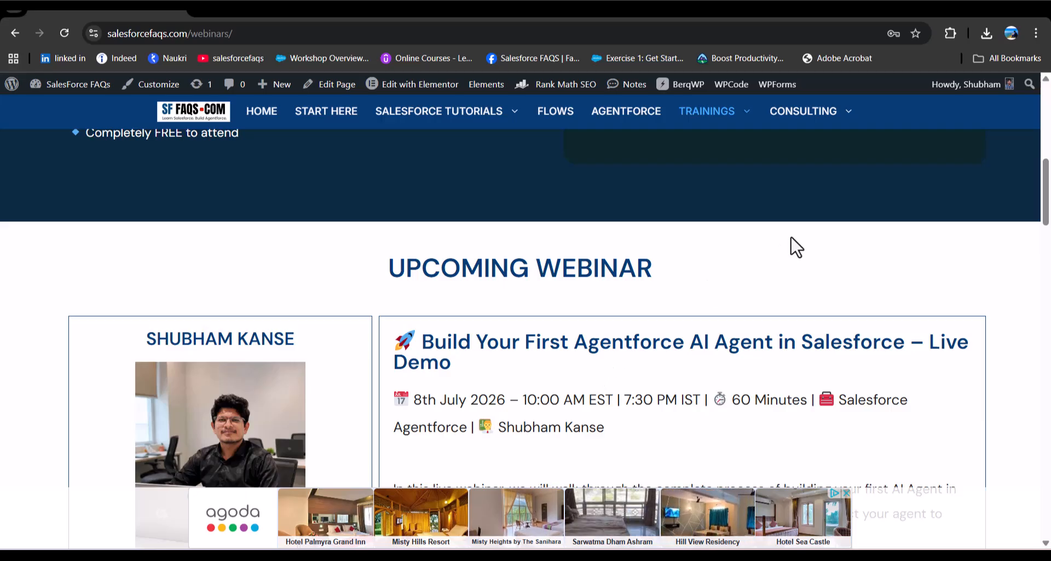
mouse_move(825, 125)
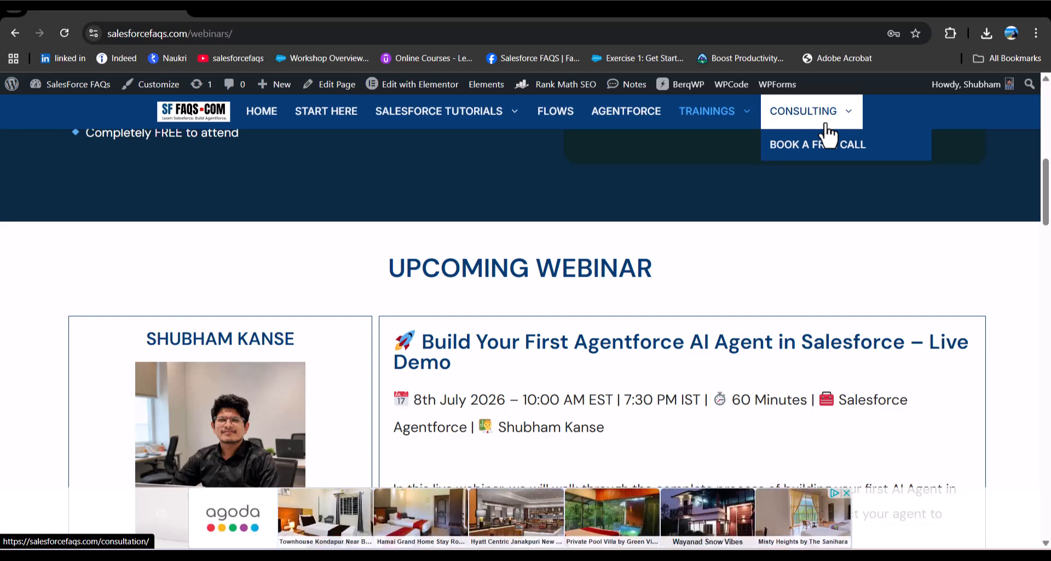
Switch back to Salesforce Setup and find and open the Presence Configurations page
key(alt+Tab)
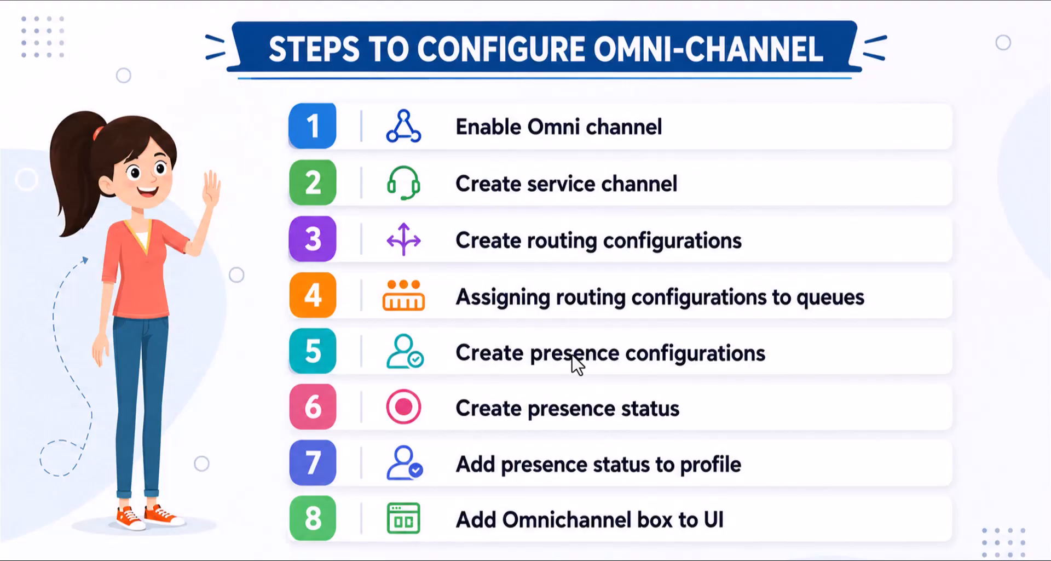
key(alt+Tab)
key(alt+Tab)
key(alt+Tab)
key(alt+Tab)
key(alt+Tab)
key(alt+Tab)
key(alt+Tab)
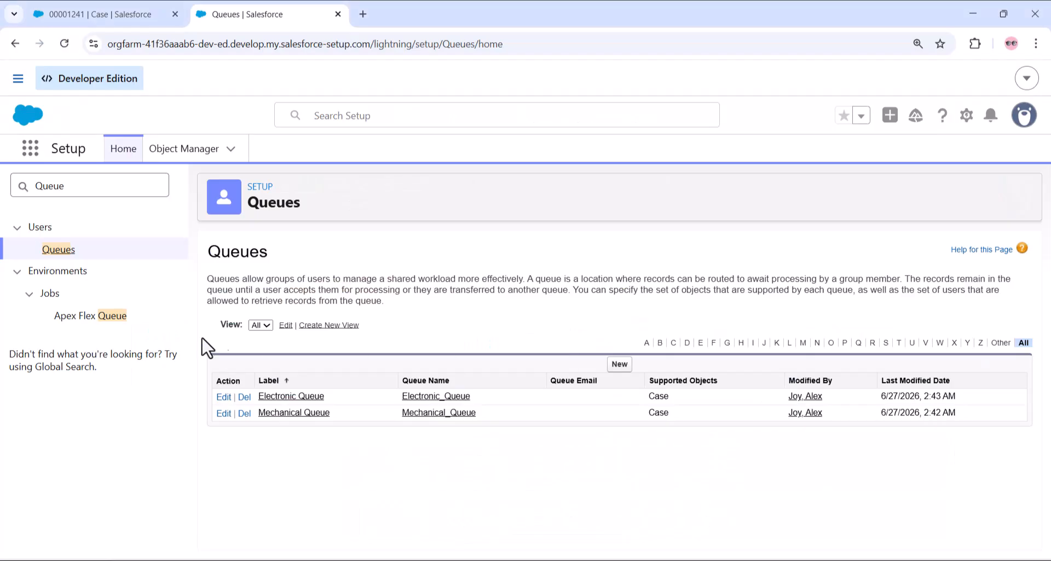
double_click(105, 180)
text(Presence)
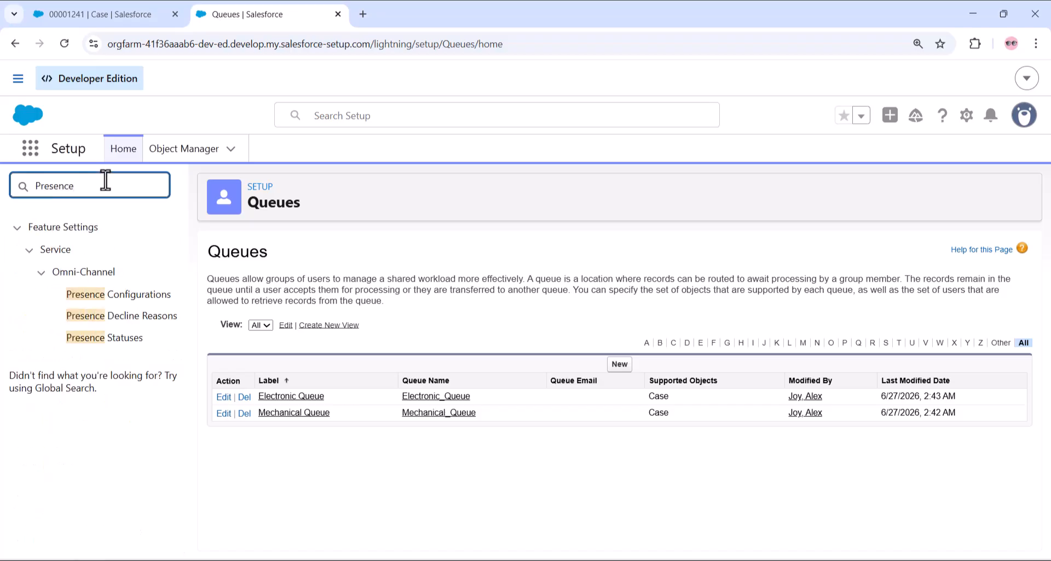
click(114, 299)
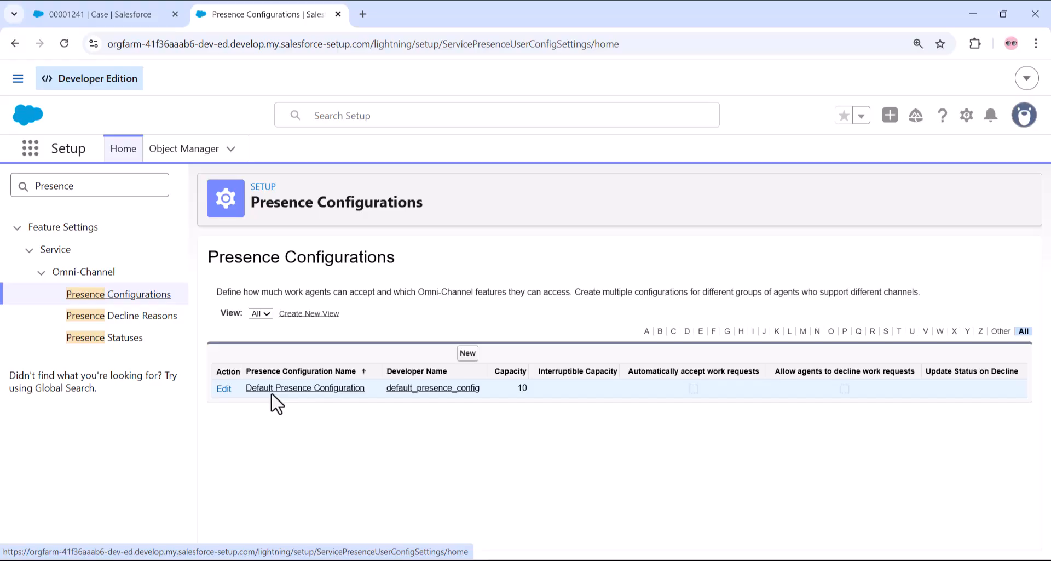
Open the Default Presence Configuration for editing and examine its Capacity setting
click(220, 389)
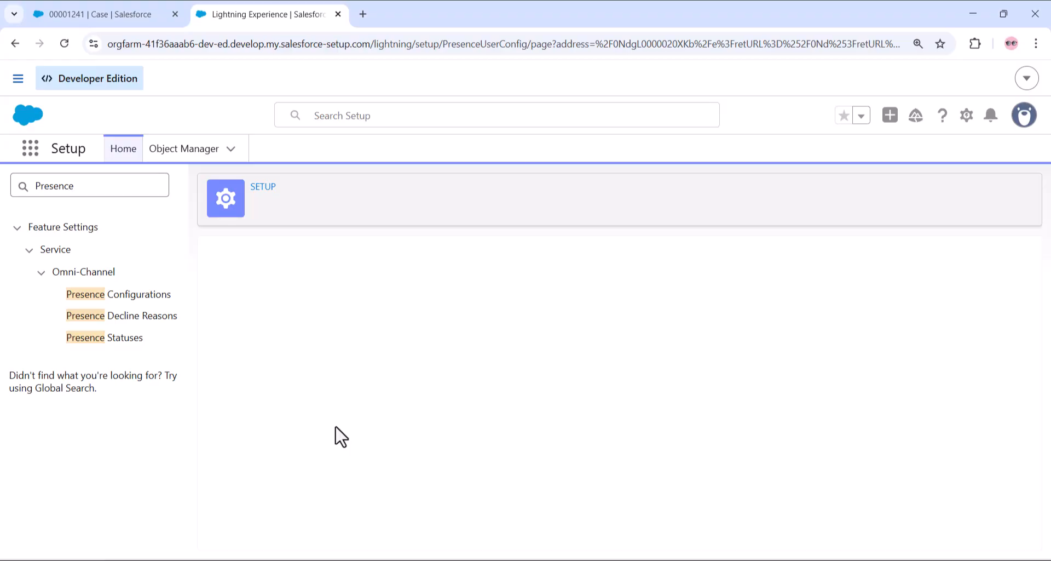
scroll(332, 408, down, 1)
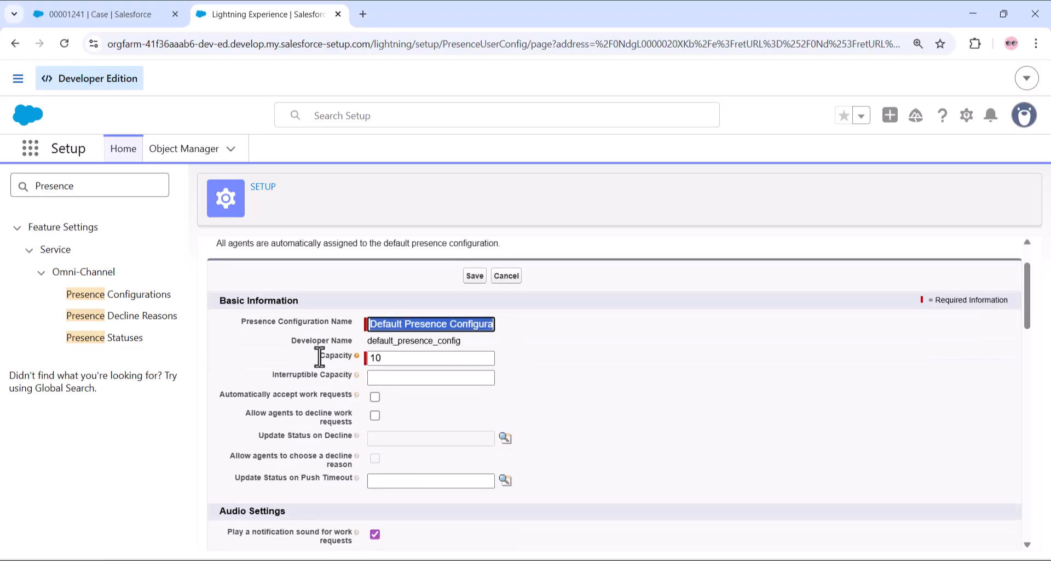
drag(320, 357, 343, 357)
click(490, 364)
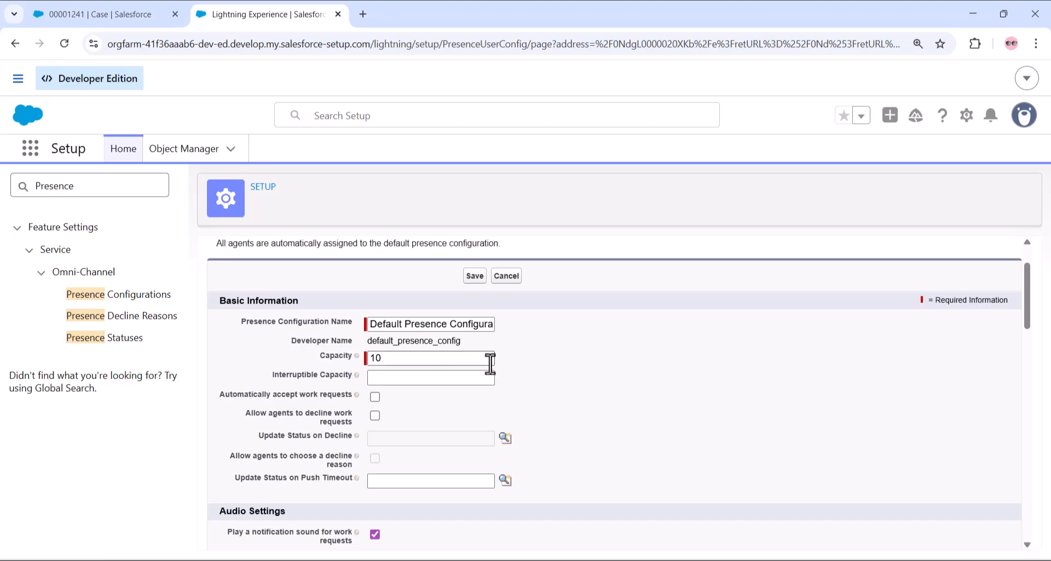
drag(319, 355, 383, 357)
click(534, 366)
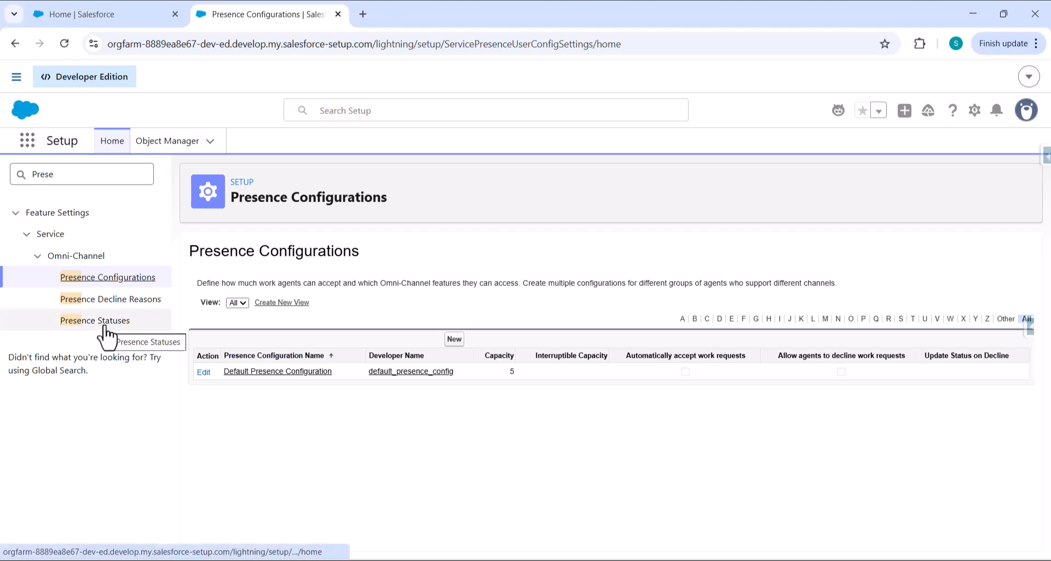
Start a new presence status and enter Available as both its status name and developer name
click(105, 323)
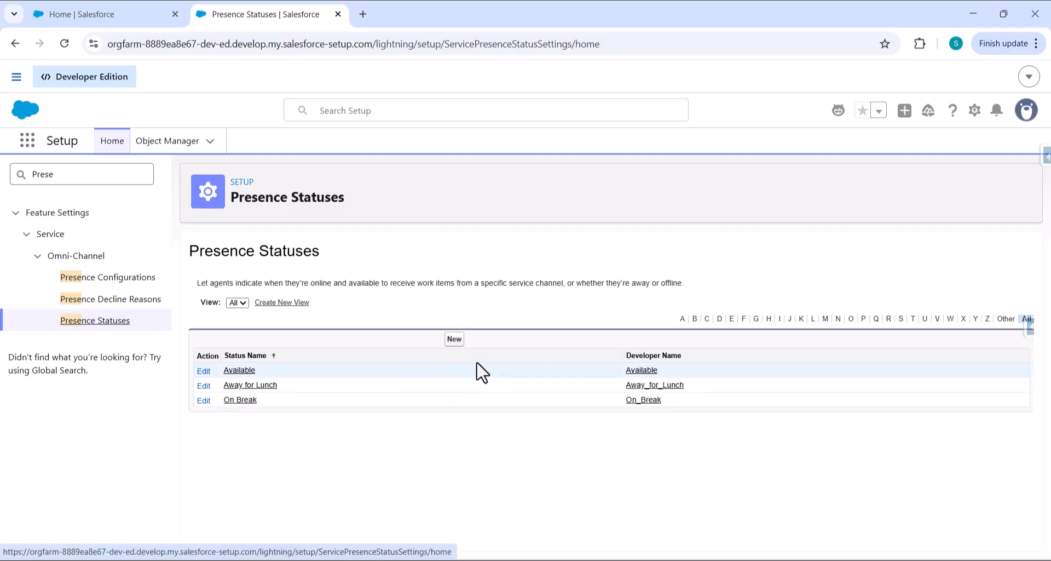
click(454, 339)
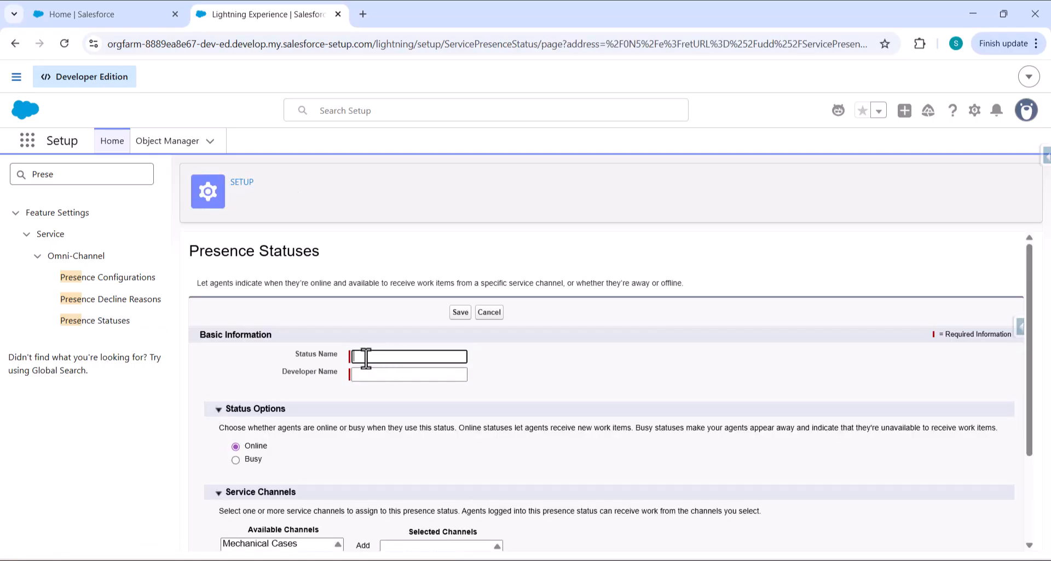
text(Availabe)
click(368, 374)
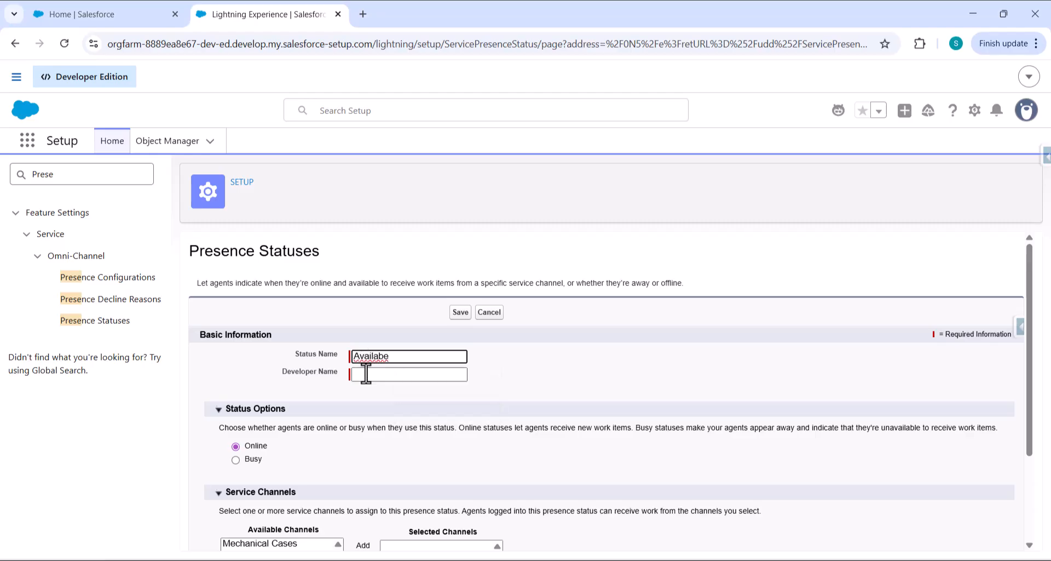
click(366, 355)
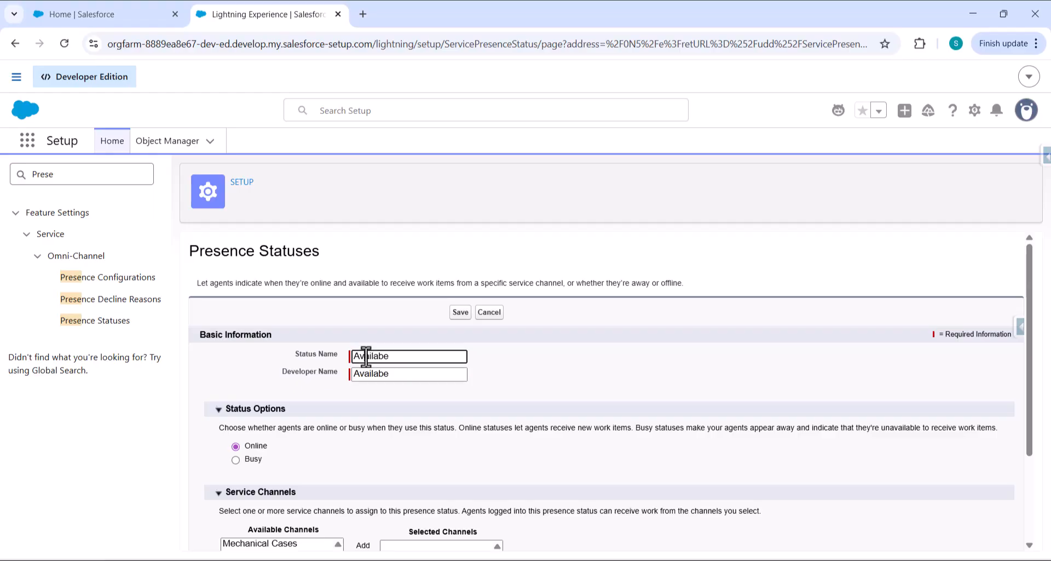
text(Avail)
key(BackSpace)
key(BackSpace)
key(BackSpace)
key(BackSpace)
key(BackSpace)
click(358, 377)
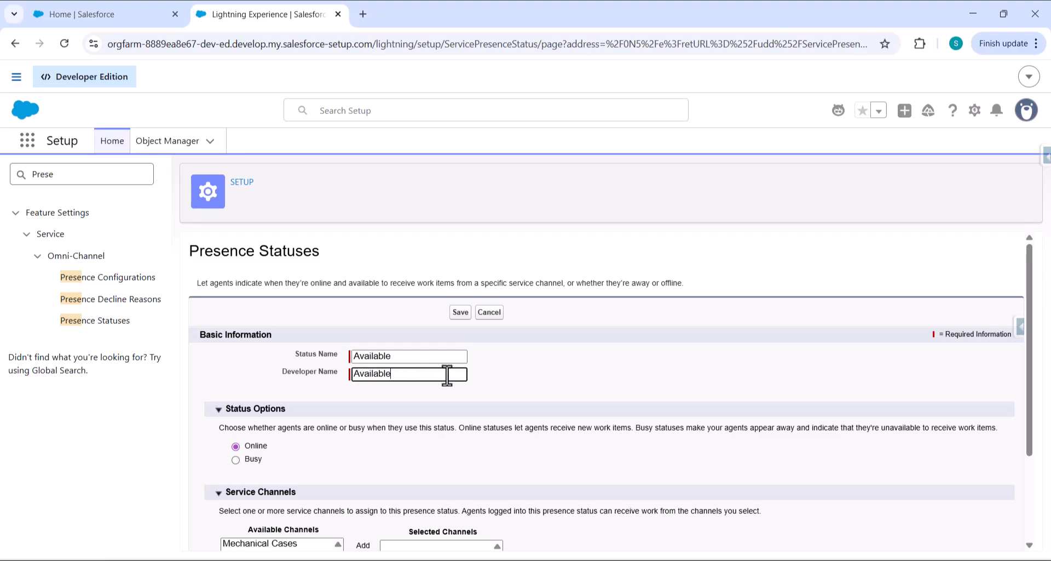
Add Mechanical Cases to the selected service channels of the new Available status
click(535, 366)
scroll(352, 420, down, 1)
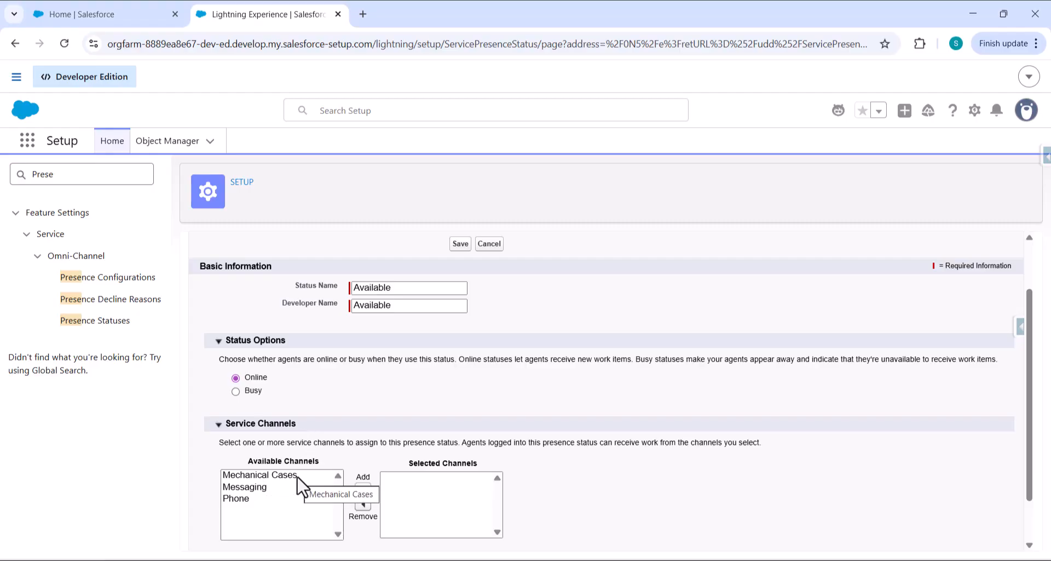
click(265, 475)
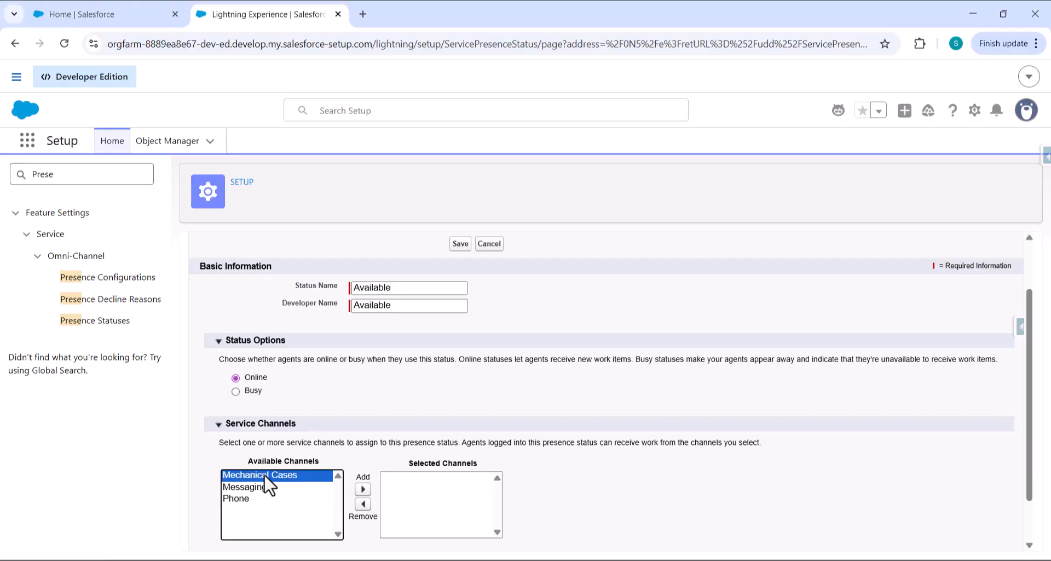
click(362, 489)
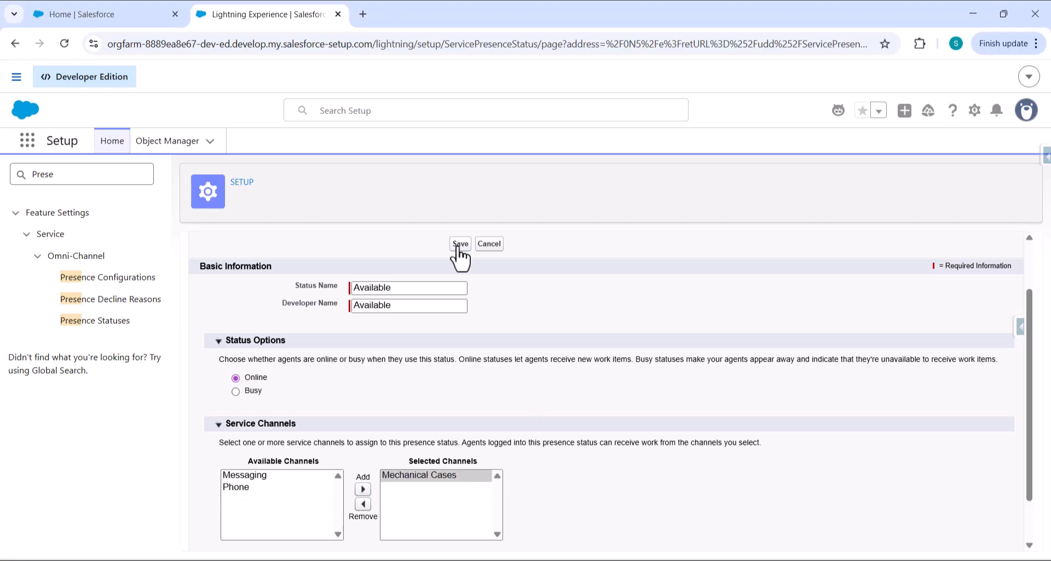
Change the new status's name and developer name to Busy, set its status option to Busy, and save it
double_click(380, 288)
key(BackSpace)
double_click(389, 306)
key(BackSpace)
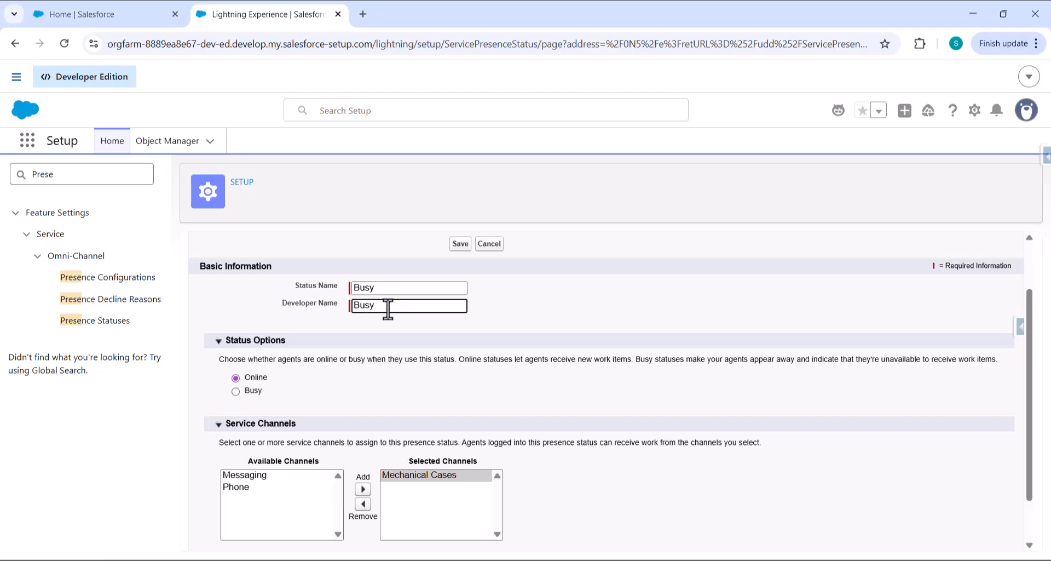
click(234, 391)
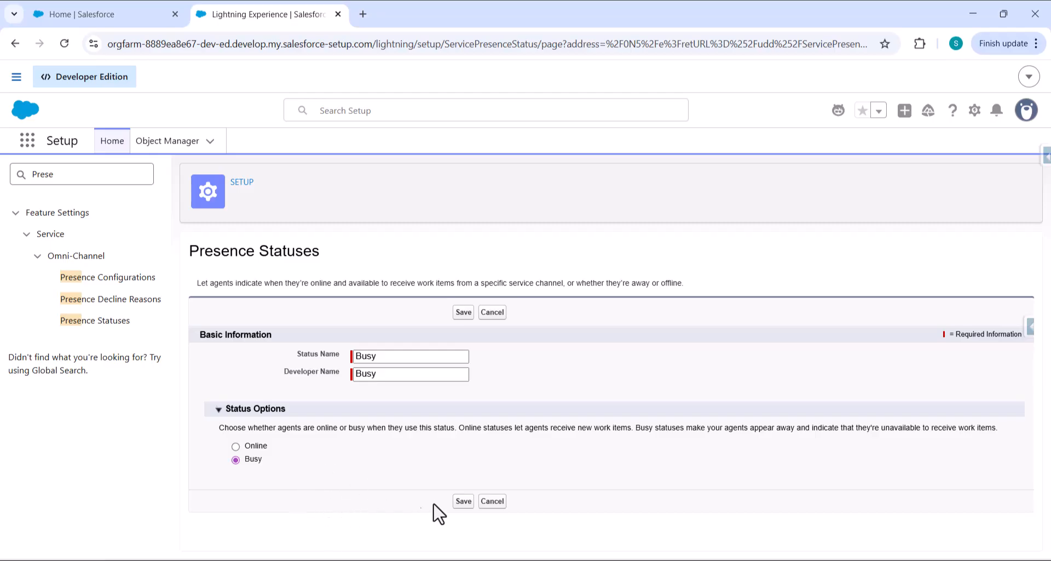
click(466, 506)
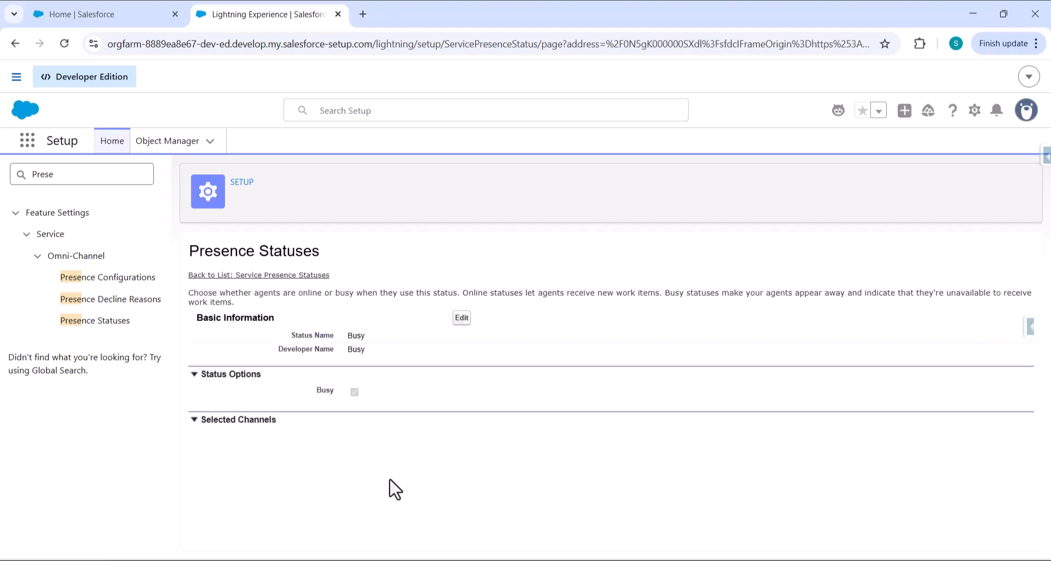
Edit the existing Available presence status and add Mechanical Cases to its selected service channels
click(111, 325)
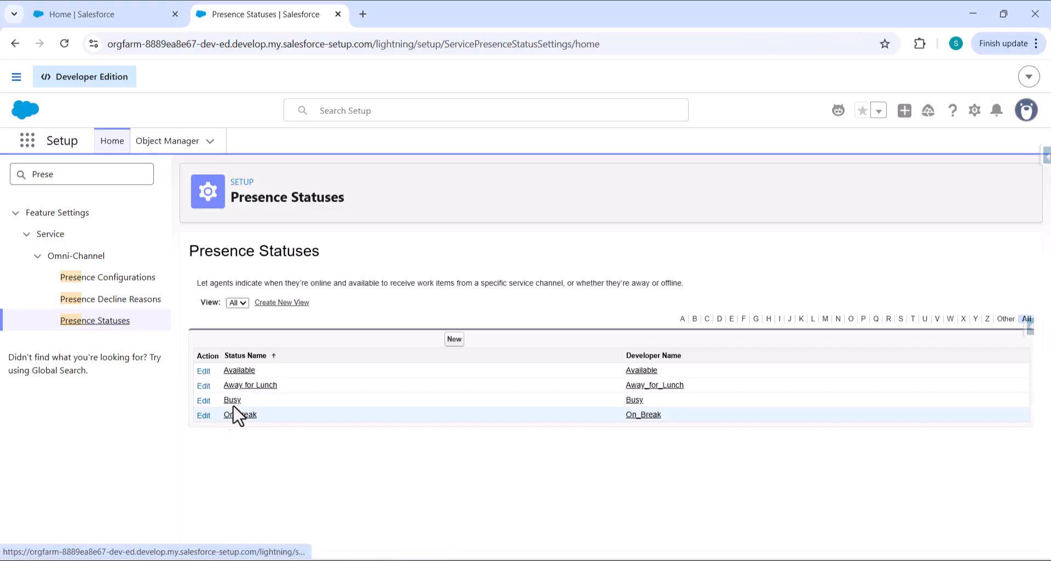
click(204, 371)
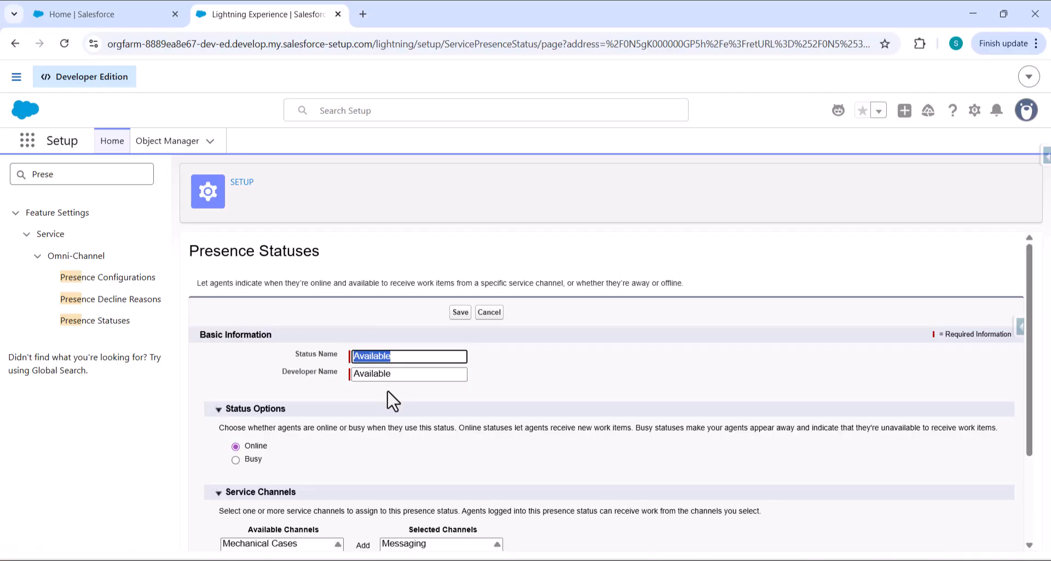
scroll(389, 408, down, 3)
click(257, 419)
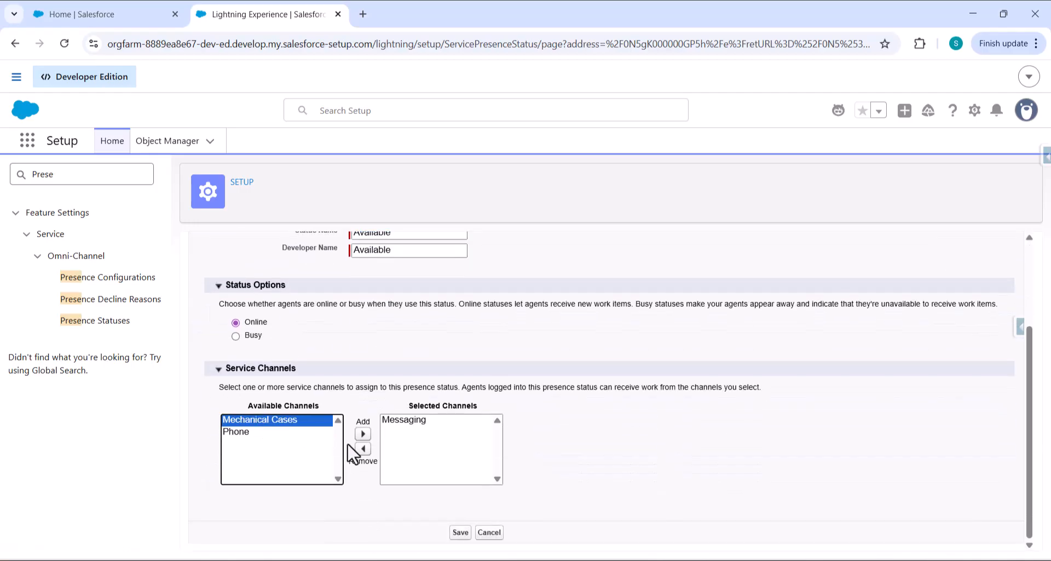
click(362, 434)
scroll(340, 413, up, 2)
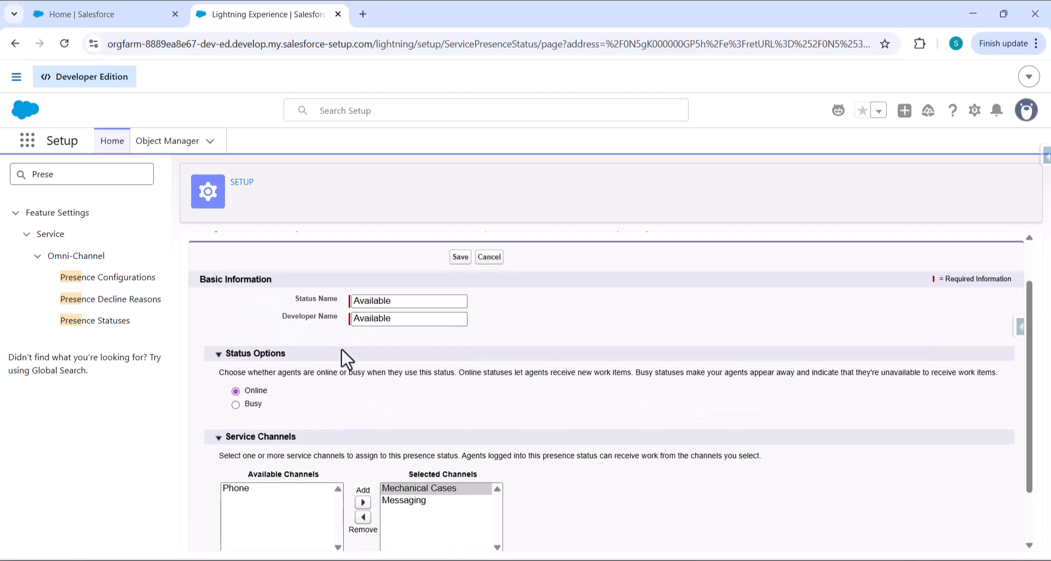
scroll(348, 359, down, 2)
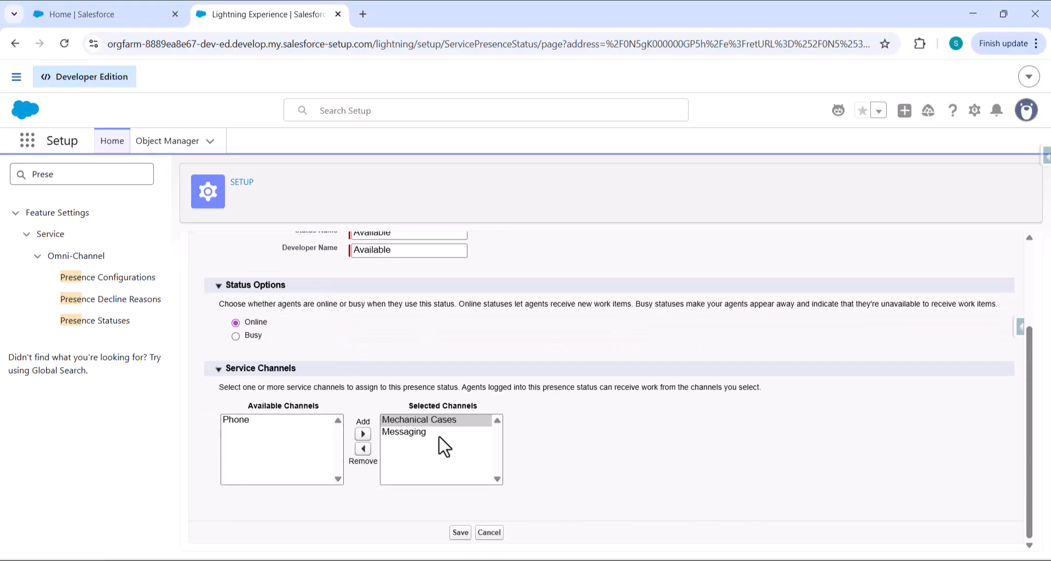
Remove Messaging from the Available status's selected service channels and close the form
click(394, 434)
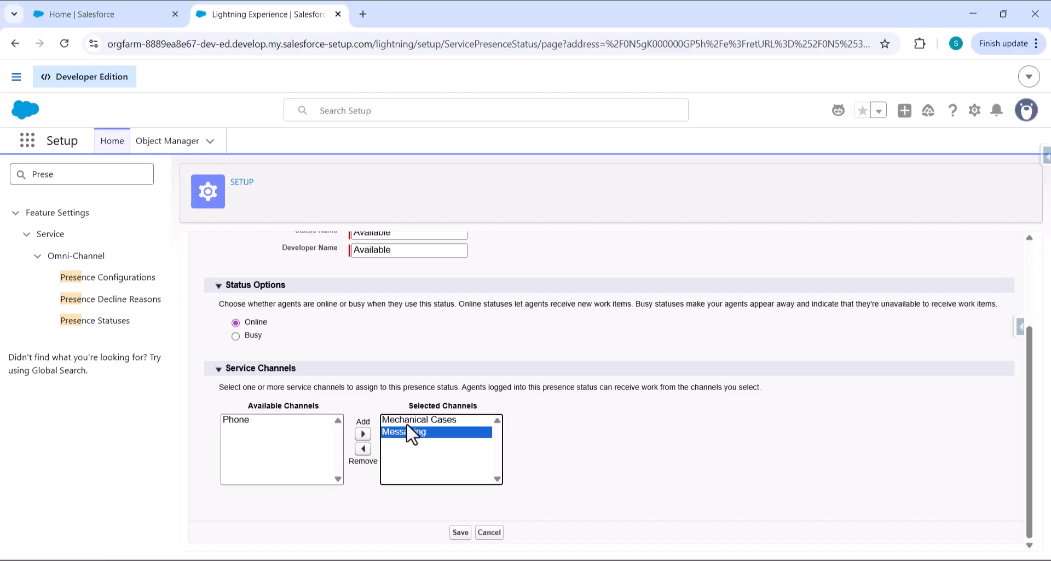
click(363, 448)
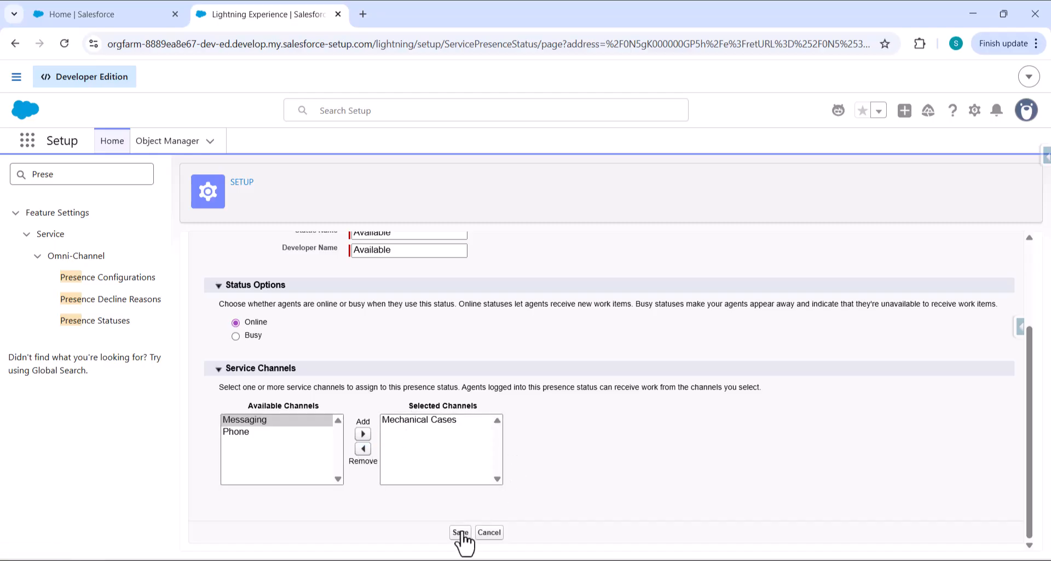
click(483, 530)
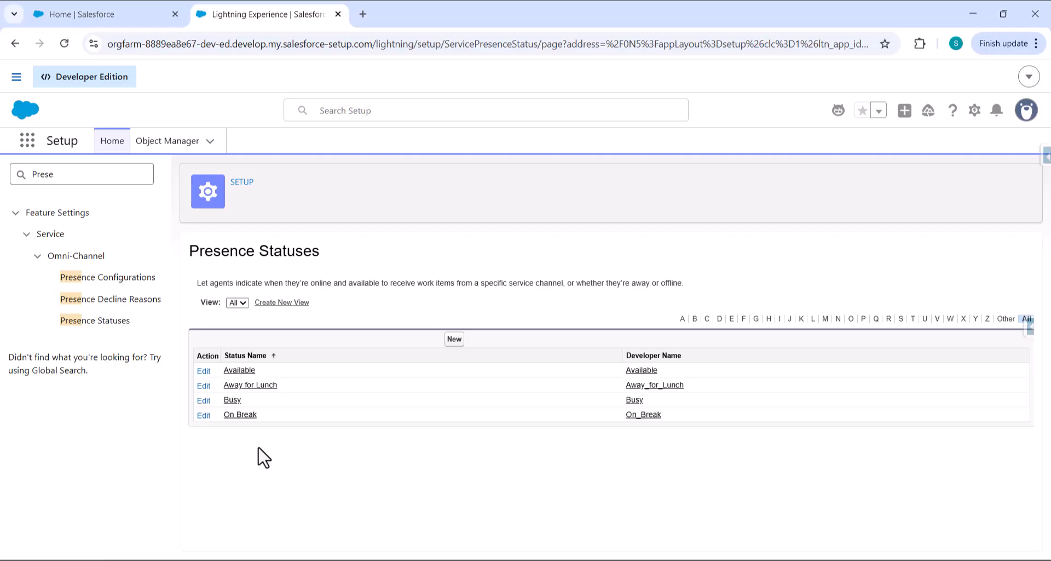
Find the Profiles page in Setup, filter the profiles by the letter S and open the System Administrator profile
click(79, 175)
text(P)
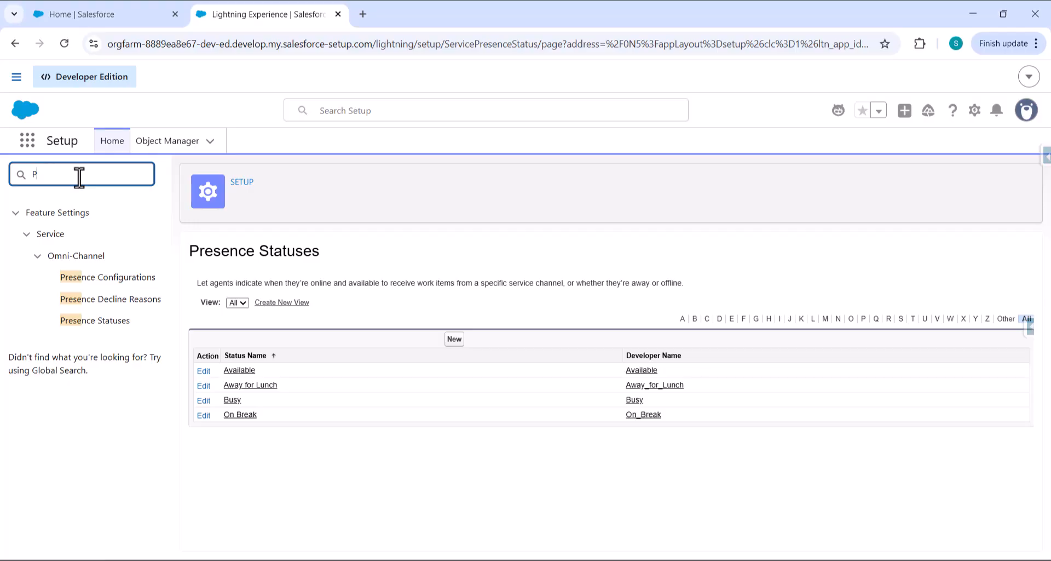
text(rofil)
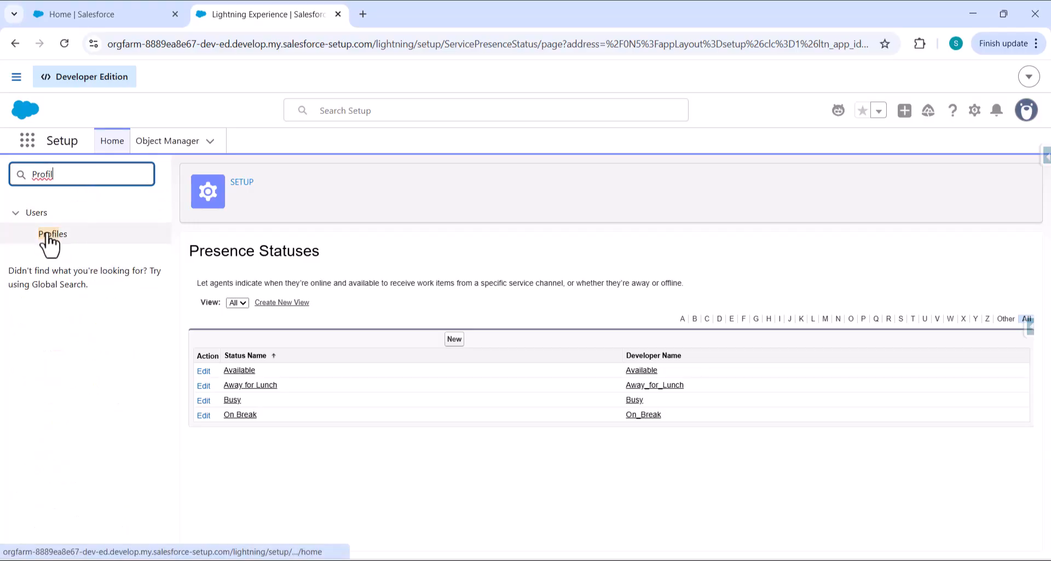
click(49, 235)
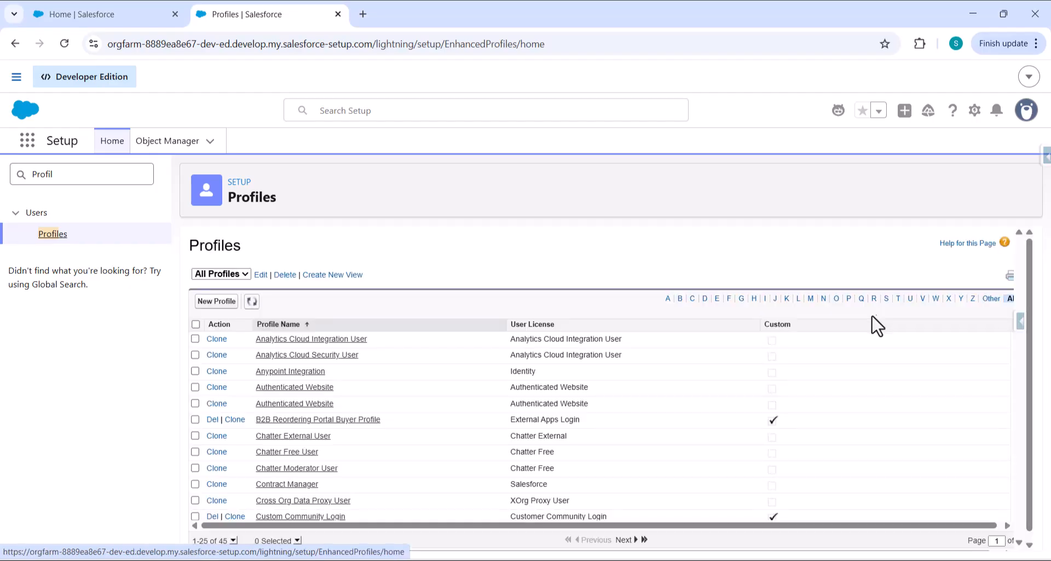
click(886, 299)
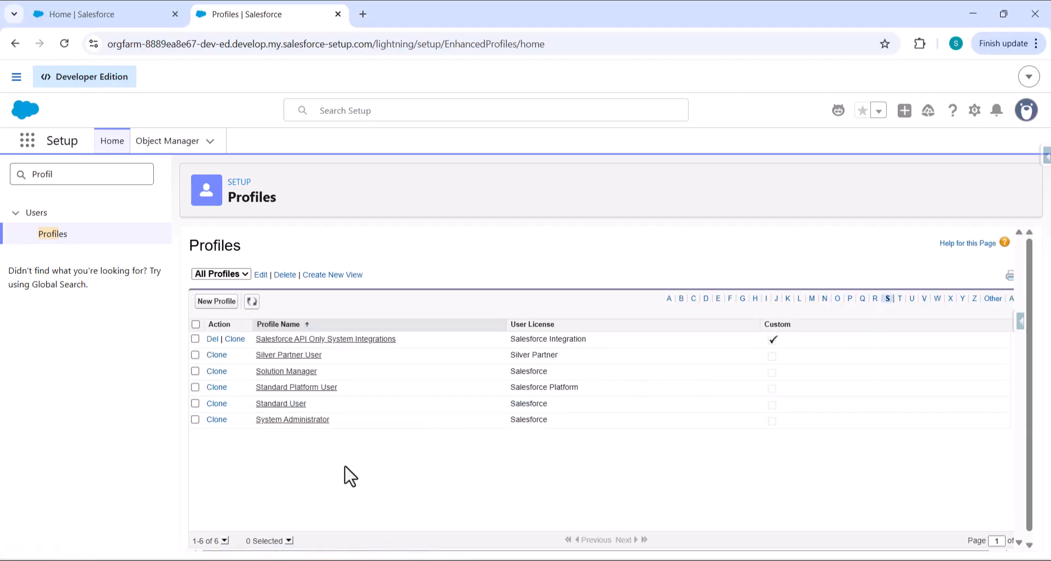
click(283, 422)
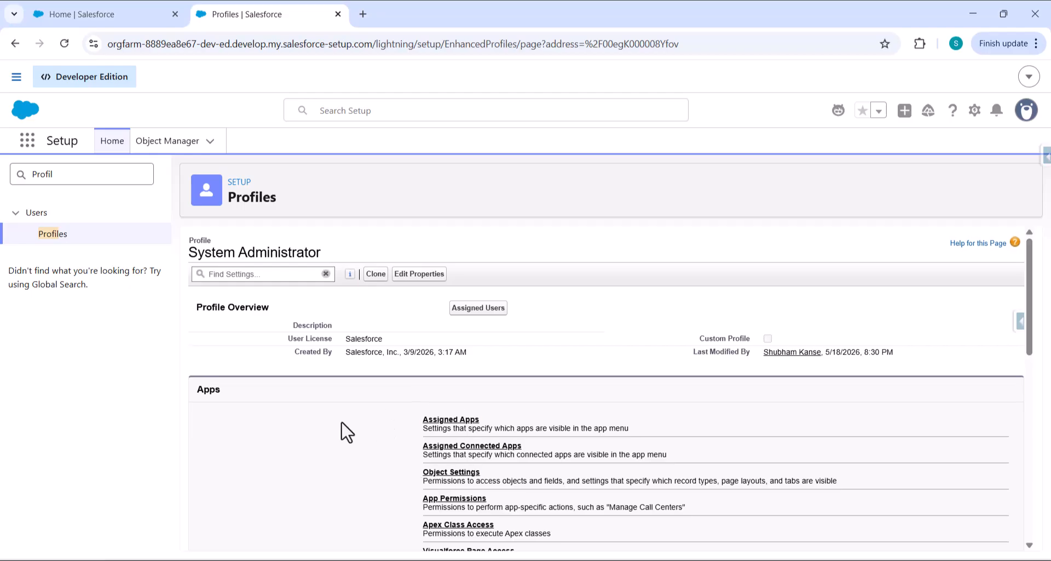
Enable the Available, Away for Lunch, Busy and On Break service presence statuses for the System Administrator profile and save
scroll(347, 432, down, 6)
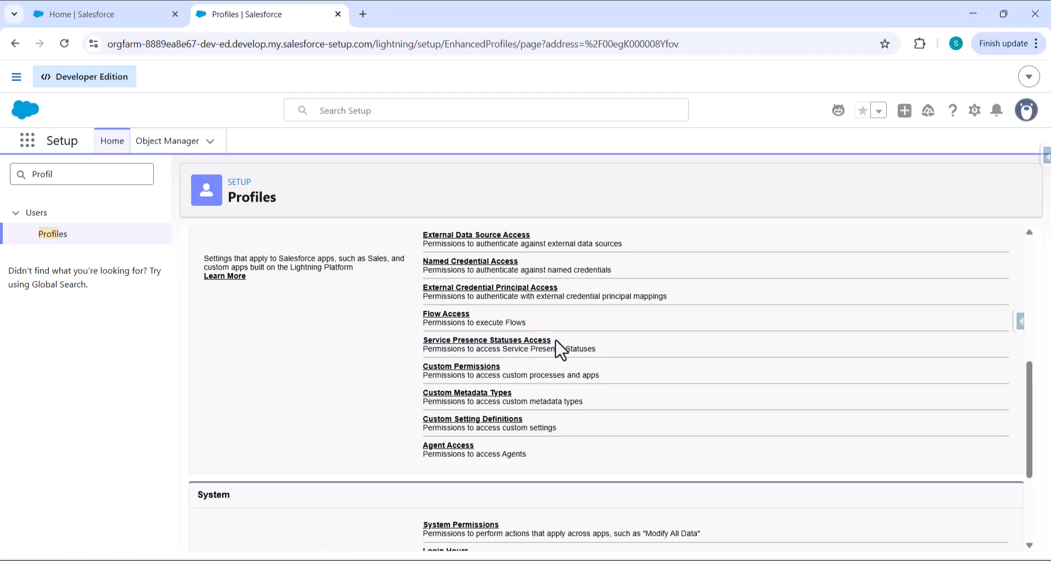
click(529, 340)
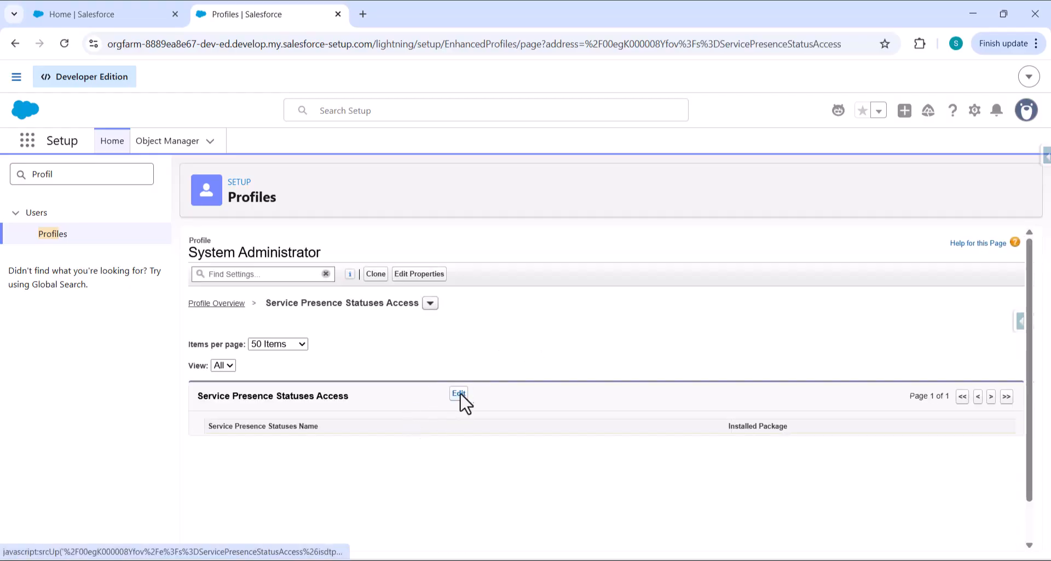
click(461, 393)
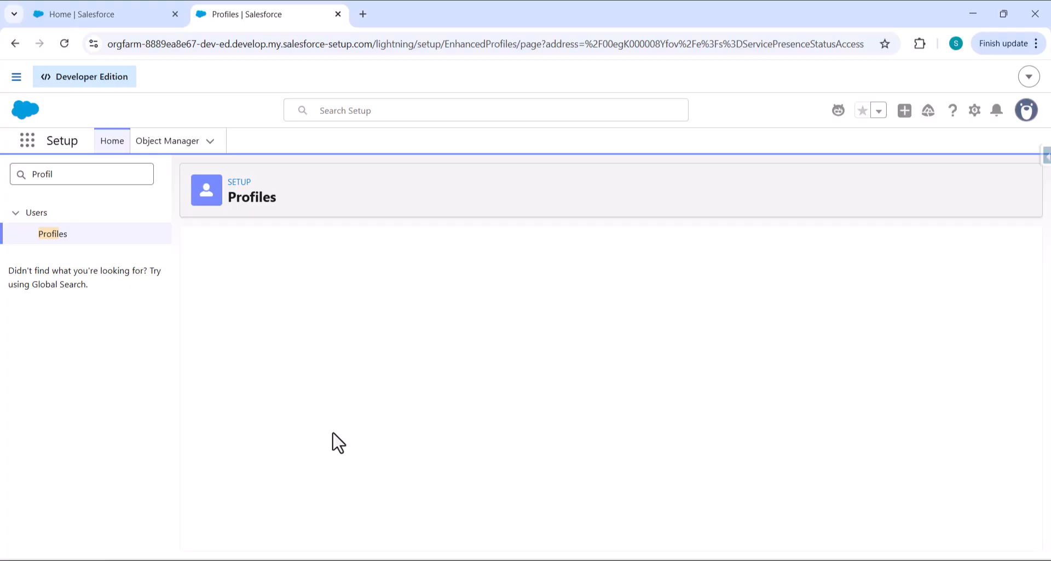
scroll(252, 438, down, 1)
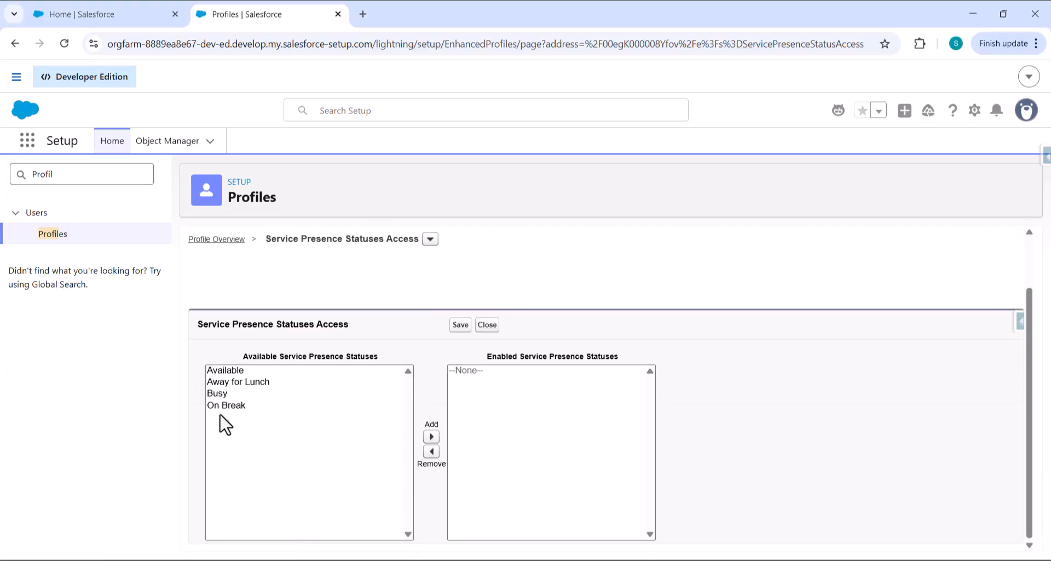
click(225, 405)
drag(223, 401, 226, 371)
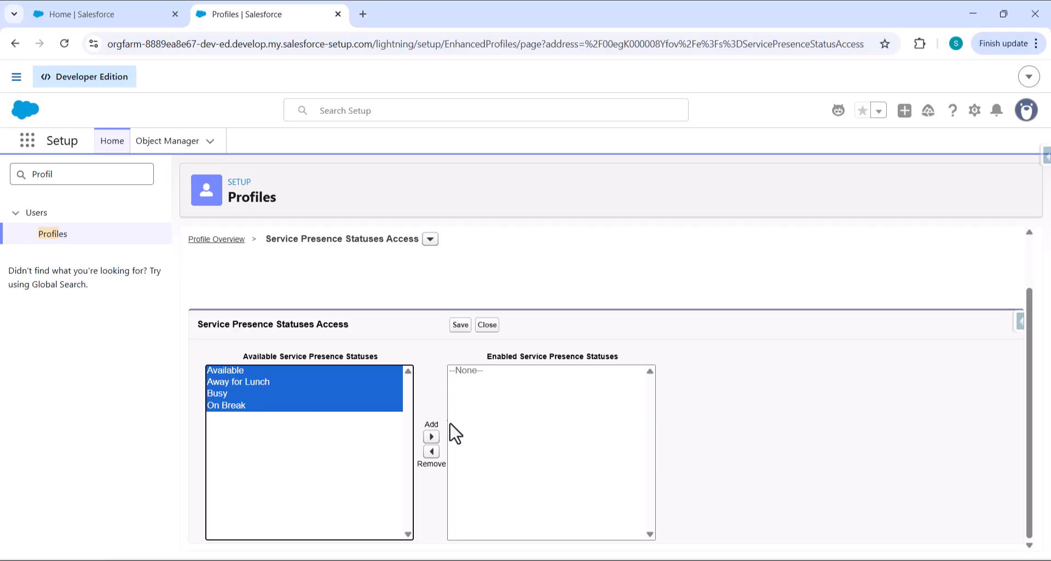
click(430, 436)
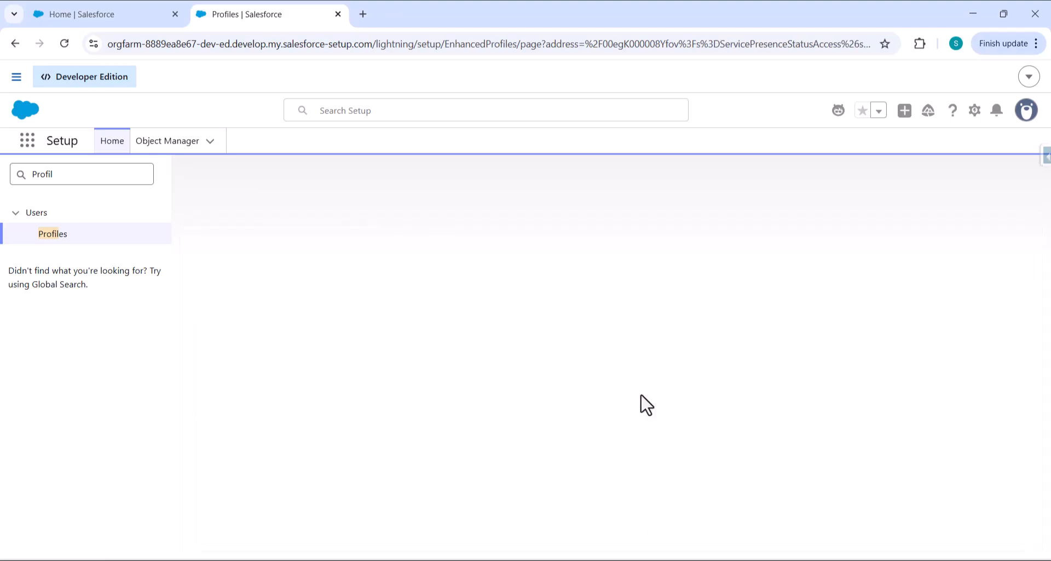
key(alt+Tab)
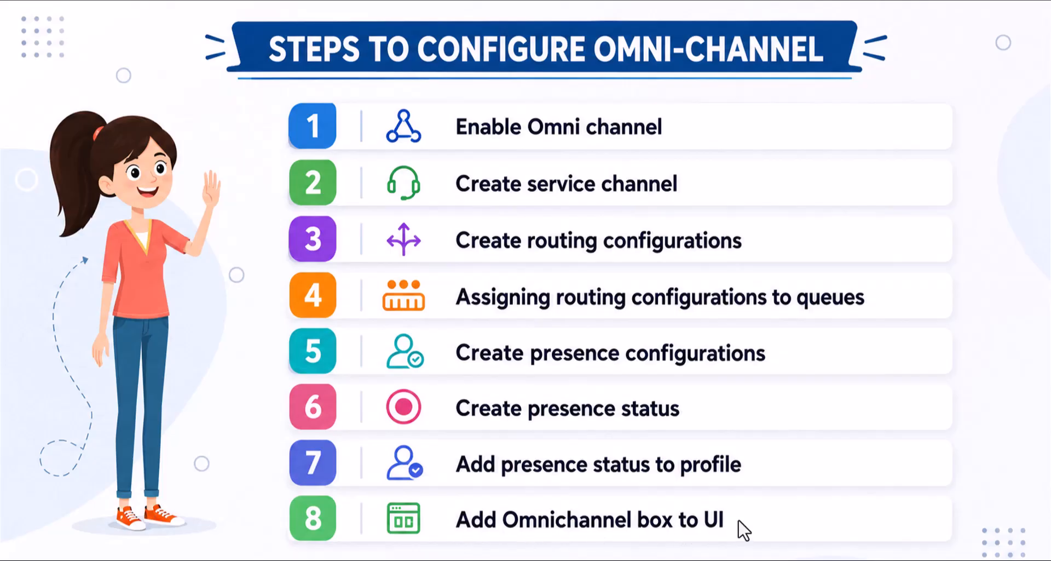
key(alt+Tab)
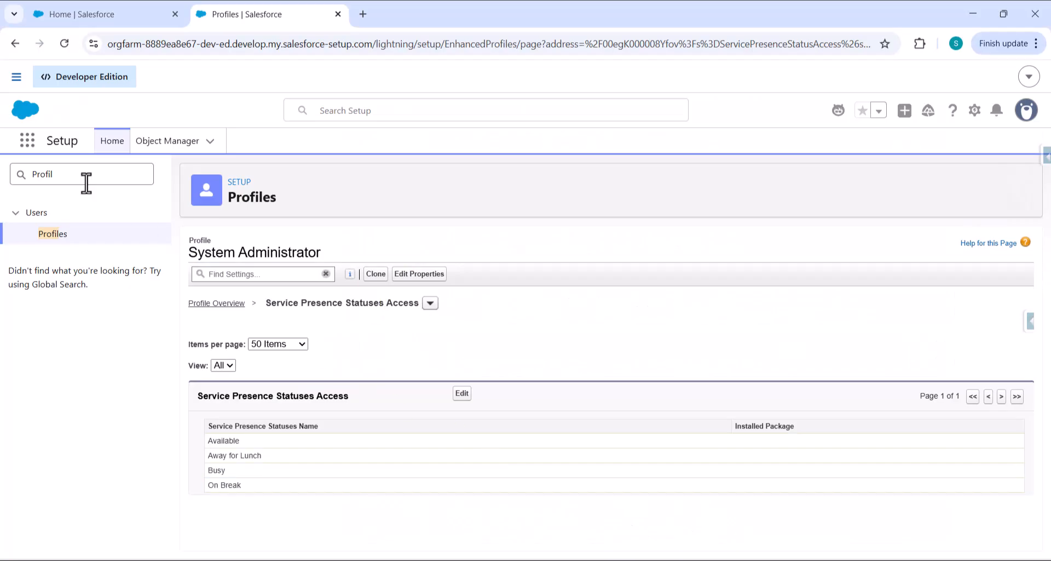
Search the App Launcher for Service and open the Service Console app
click(29, 152)
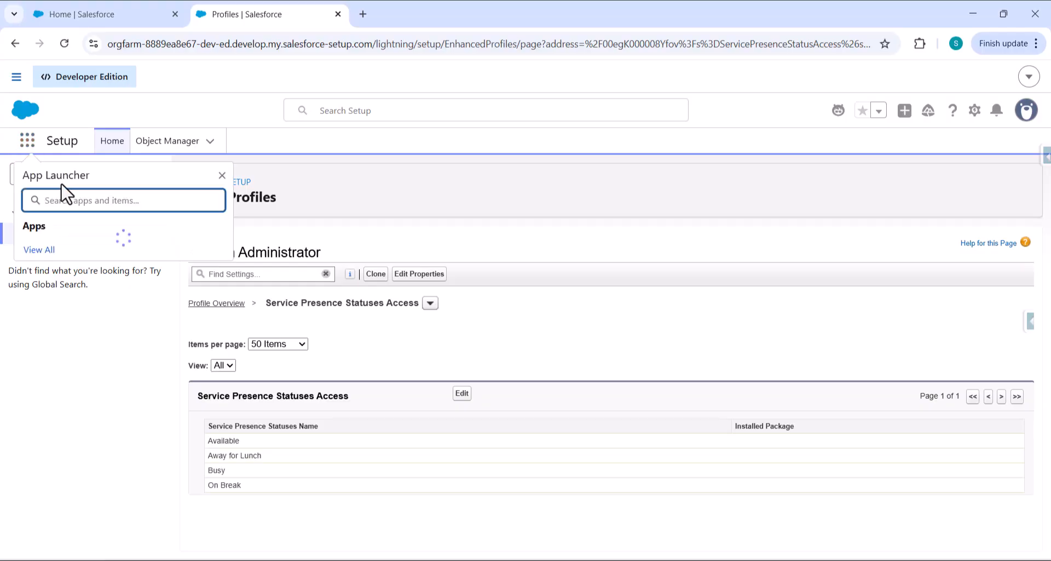
text(Service)
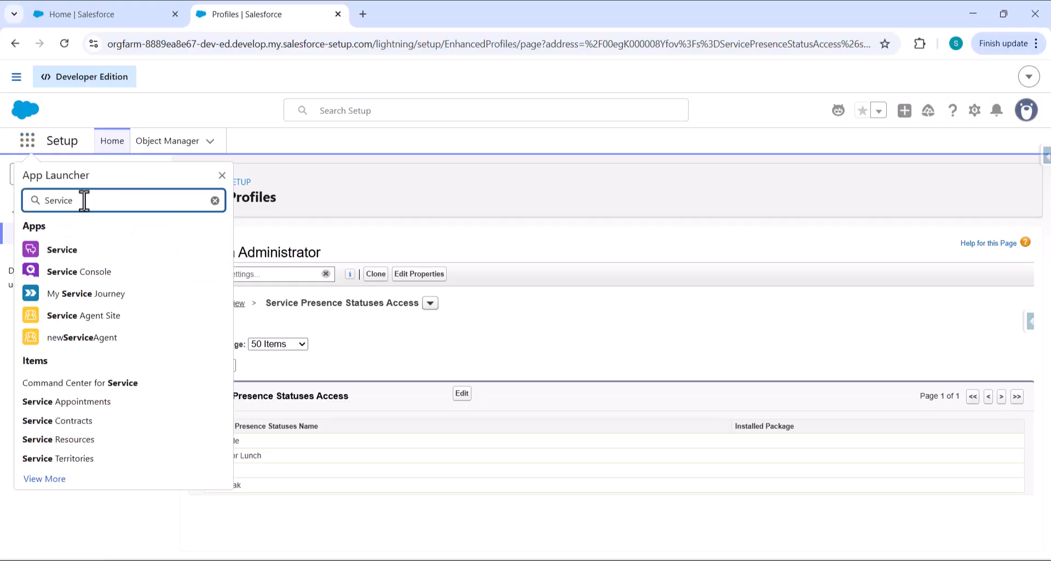
click(156, 276)
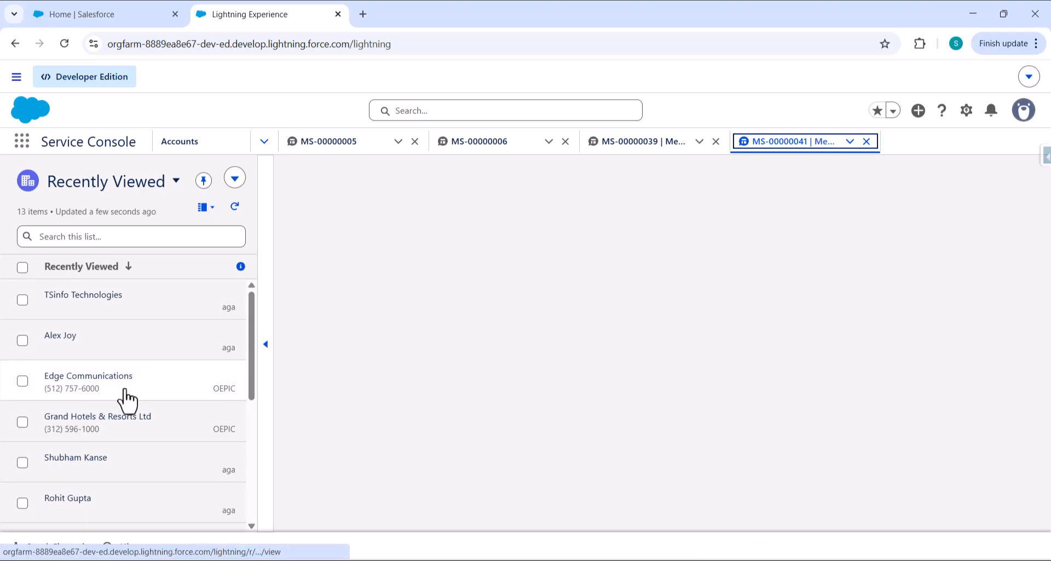
Open Setup again from the Sales home page and find the App Manager page
click(112, 14)
click(955, 111)
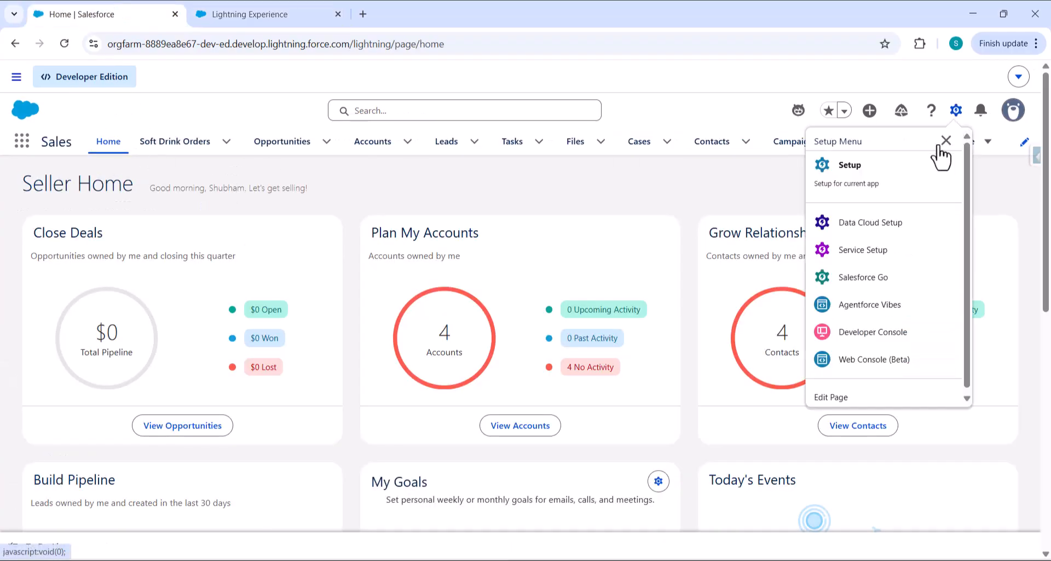
click(881, 169)
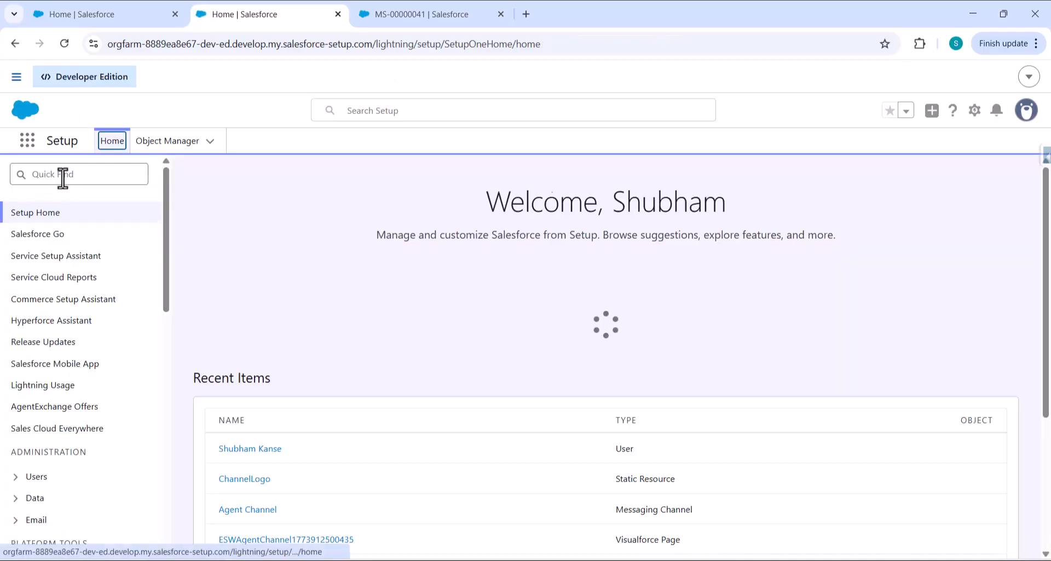
click(63, 174)
text(Ap)
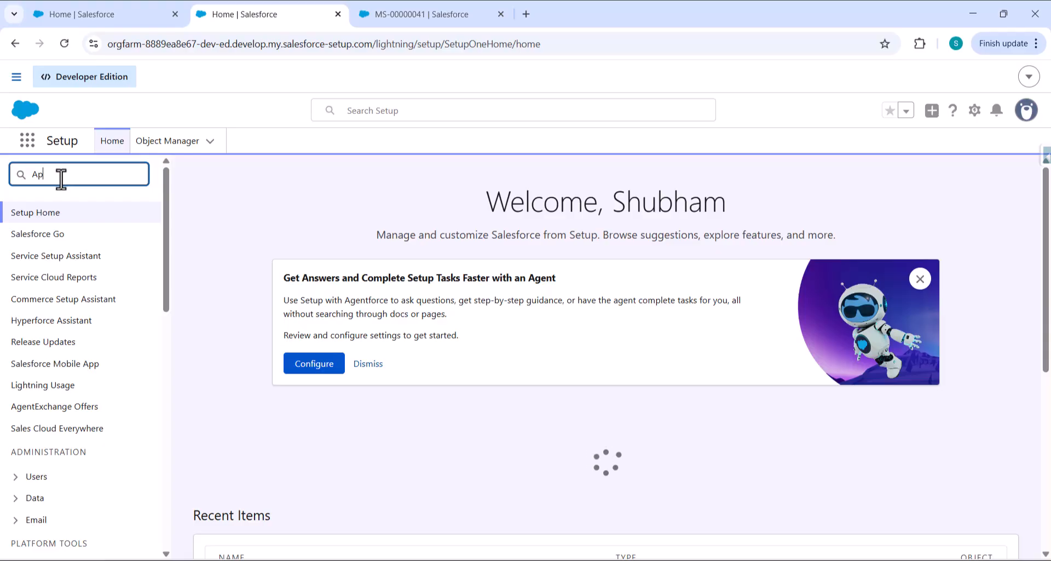
text(p mana)
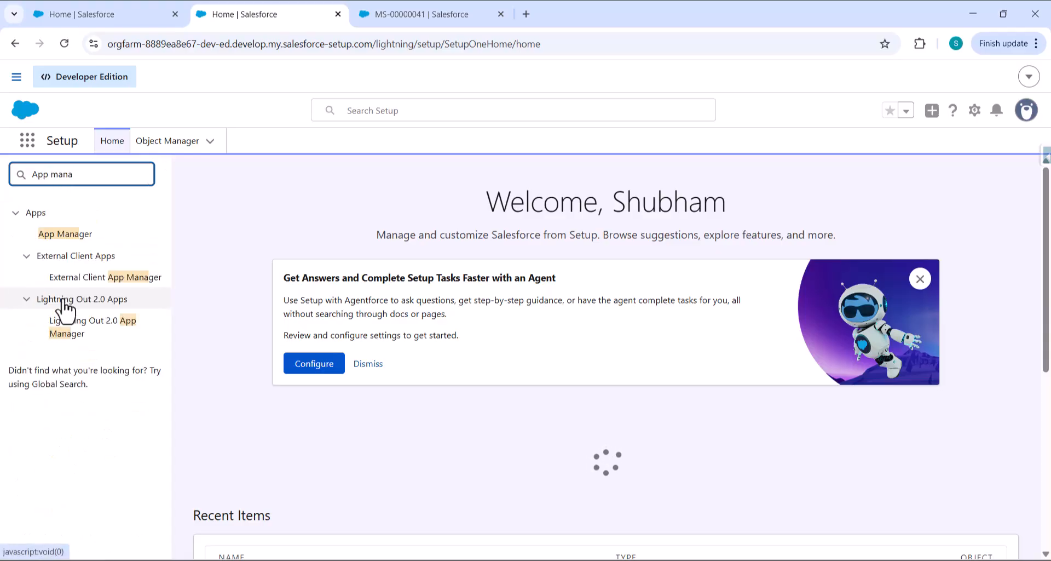
click(64, 234)
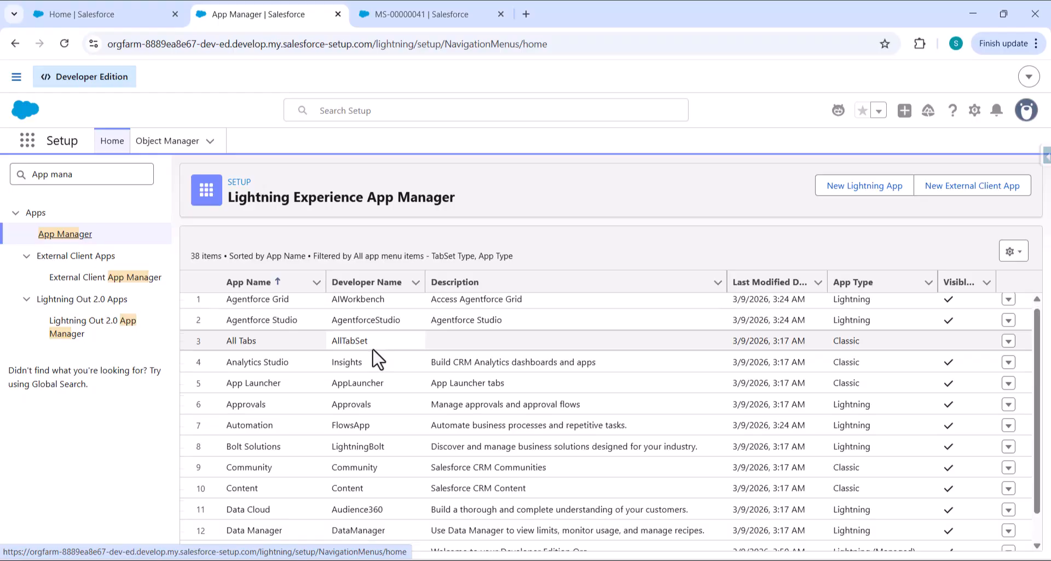
Find the Service Console app in the App Manager list and open it for editing
scroll(377, 358, down, 4)
scroll(377, 361, down, 6)
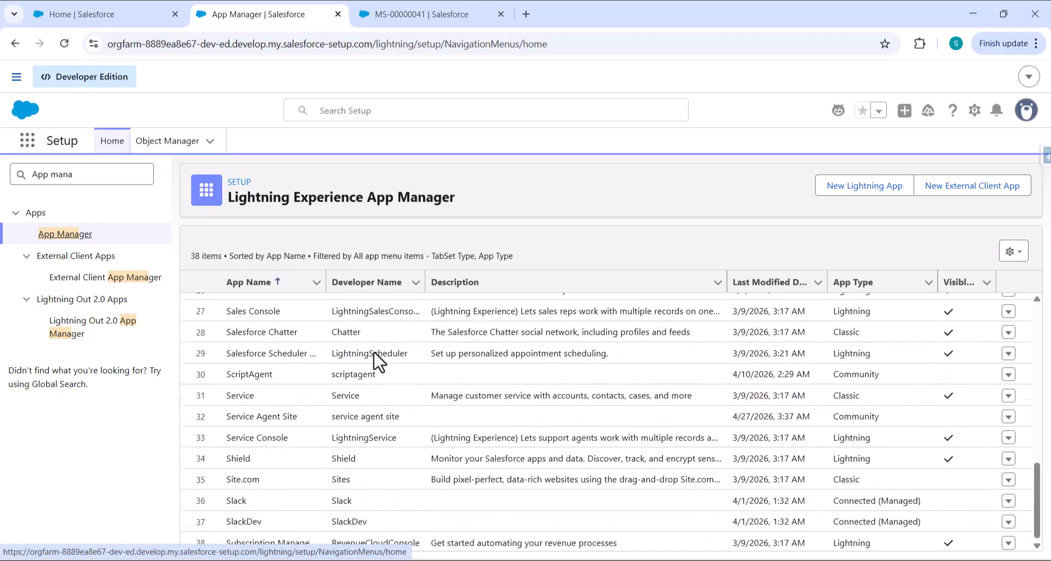
scroll(383, 402, up, 4)
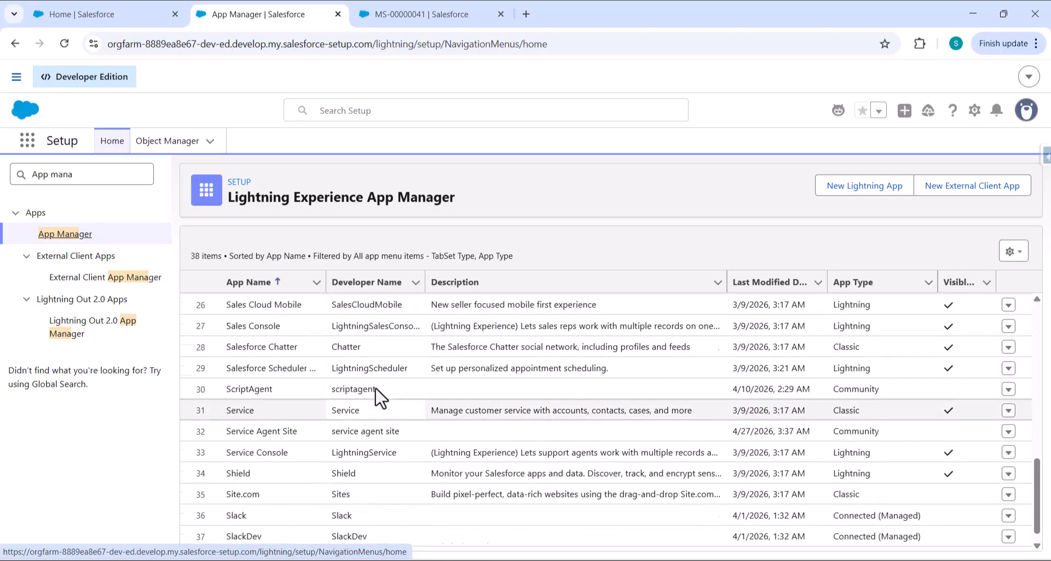
scroll(391, 403, down, 3)
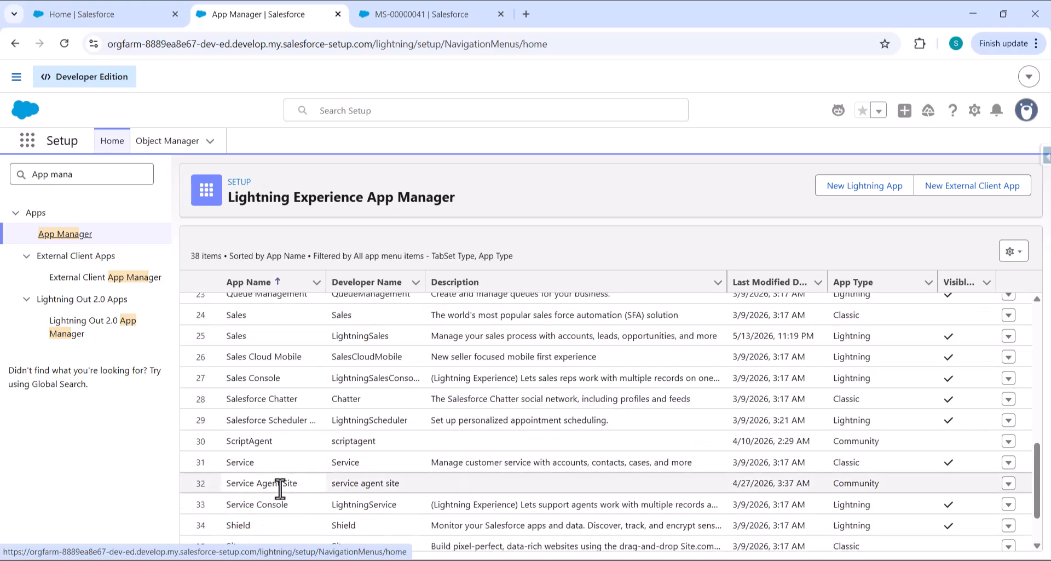
click(1008, 503)
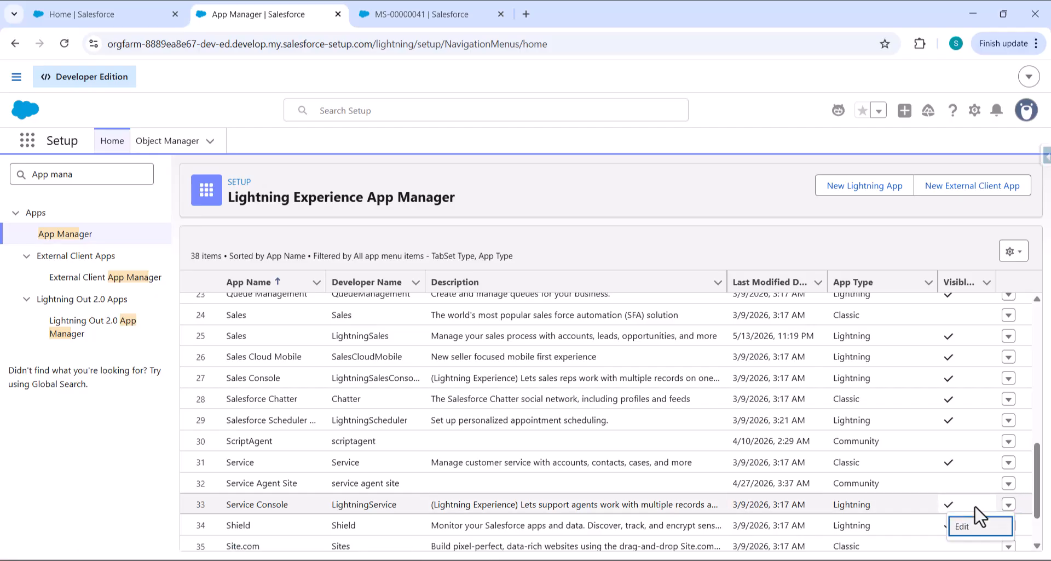
click(966, 524)
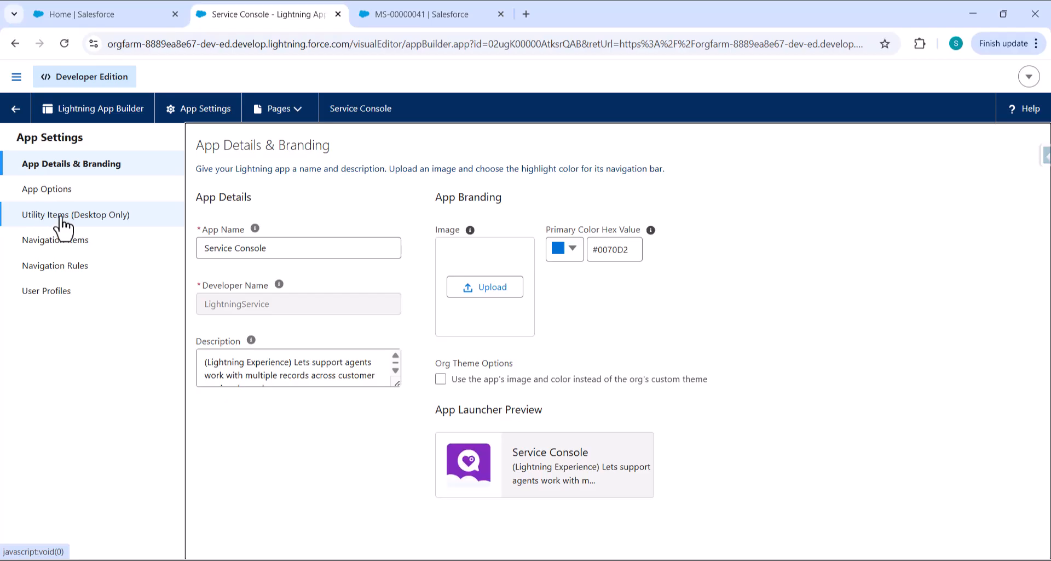
Add an Omni-Channel item to the Service Console's utility items and leave the app settings without saving
click(62, 222)
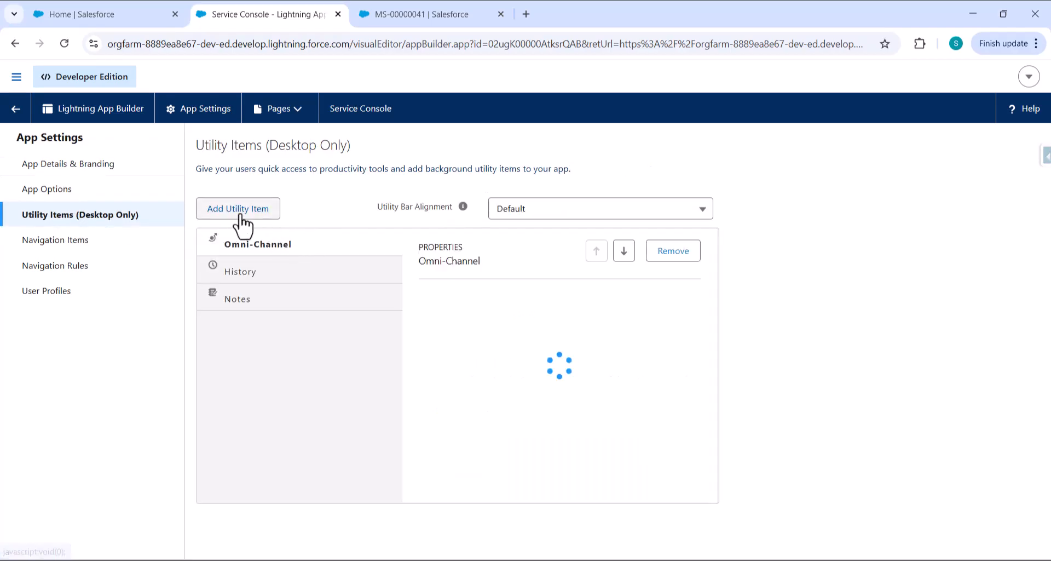
click(244, 213)
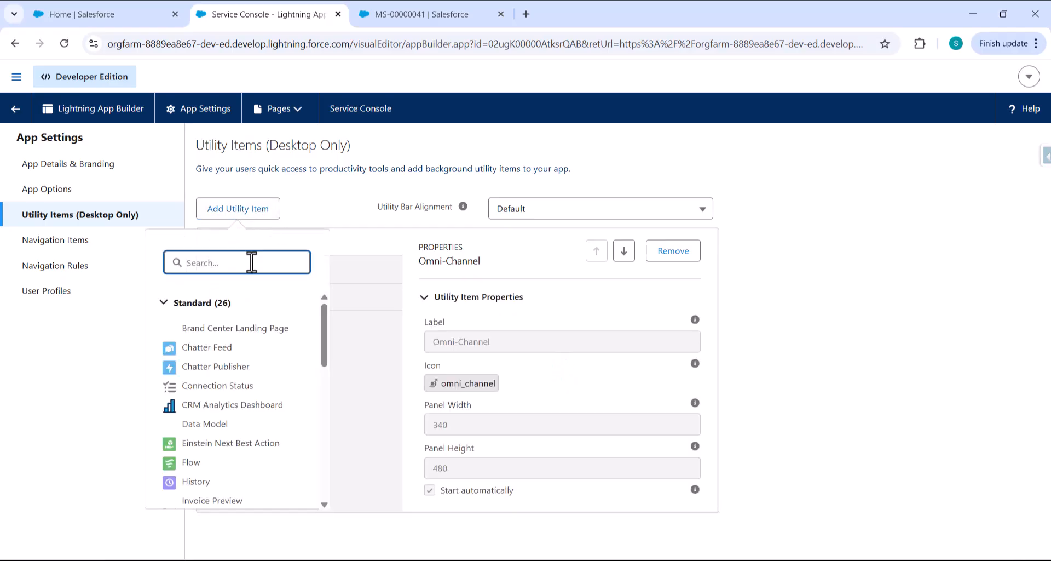
text(Omn)
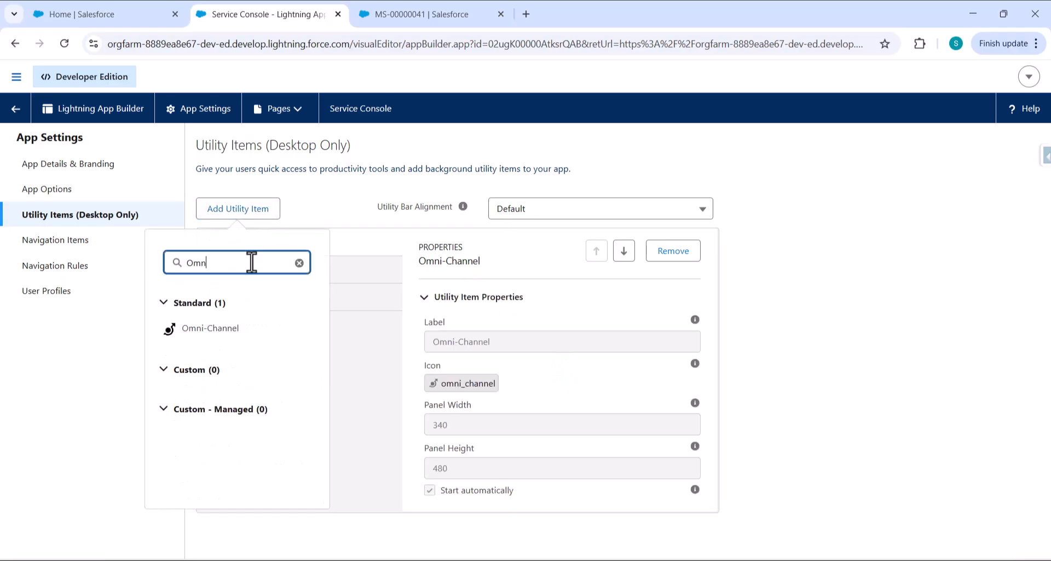
click(212, 332)
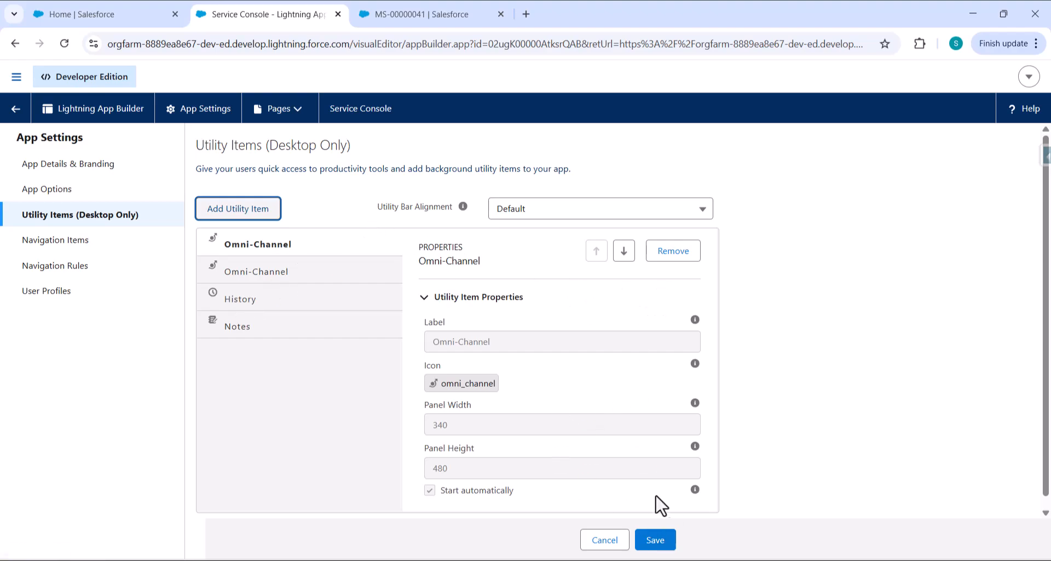
click(12, 112)
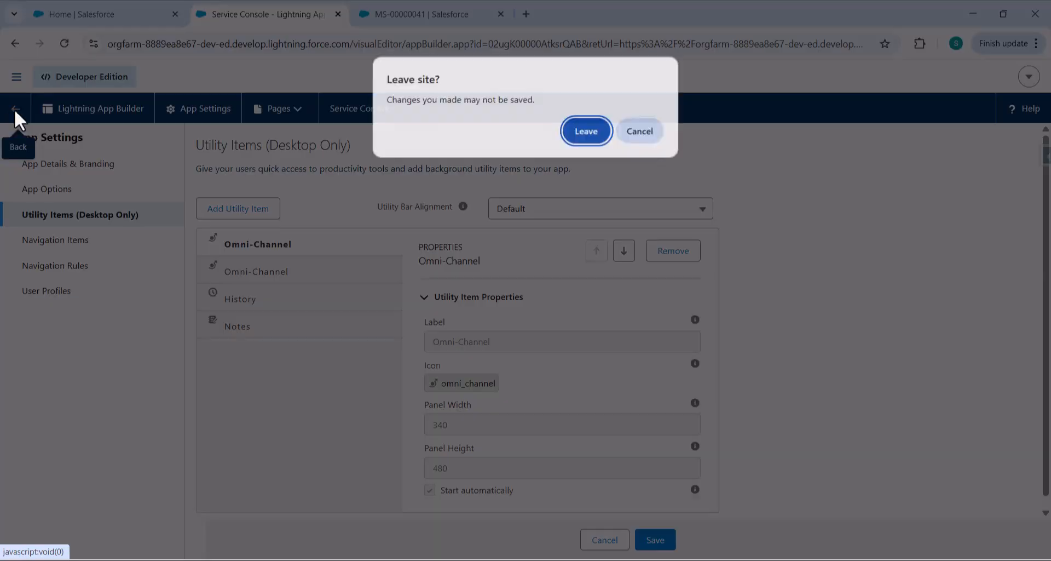
click(581, 130)
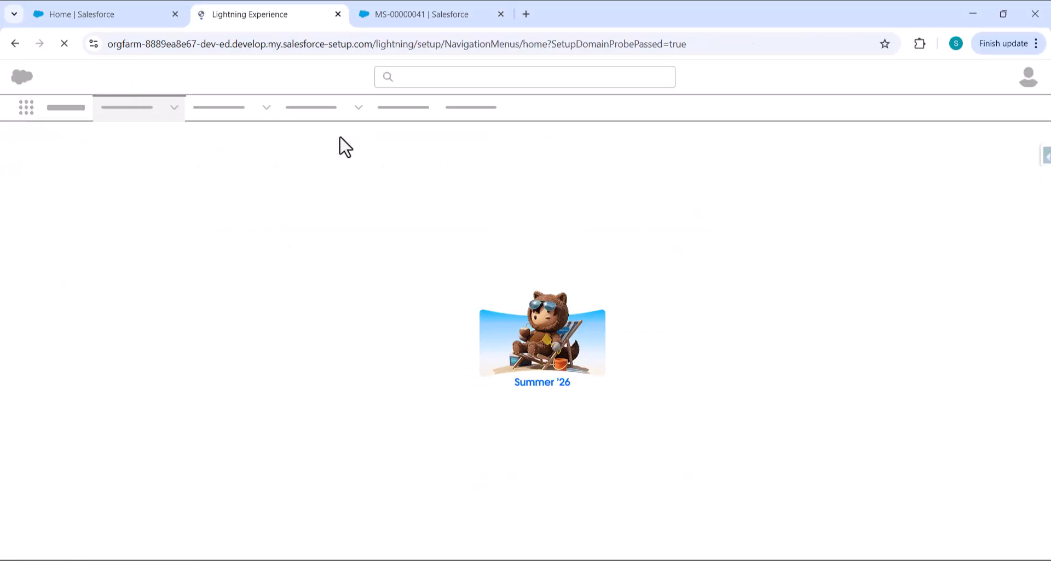
Return to the Service Console, open the Omni-Channel utility and set the presence status to Available
click(409, 15)
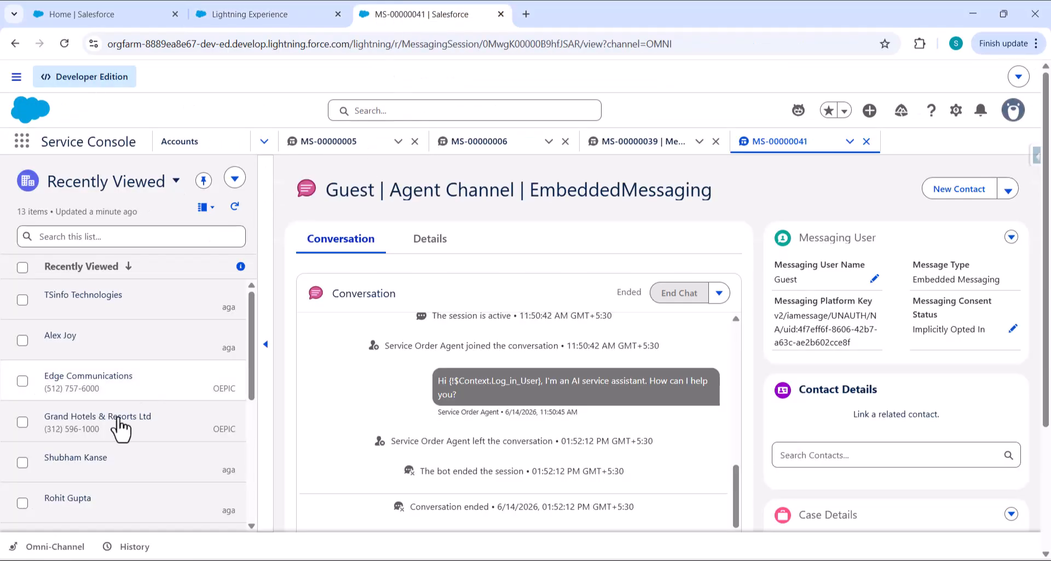
click(41, 546)
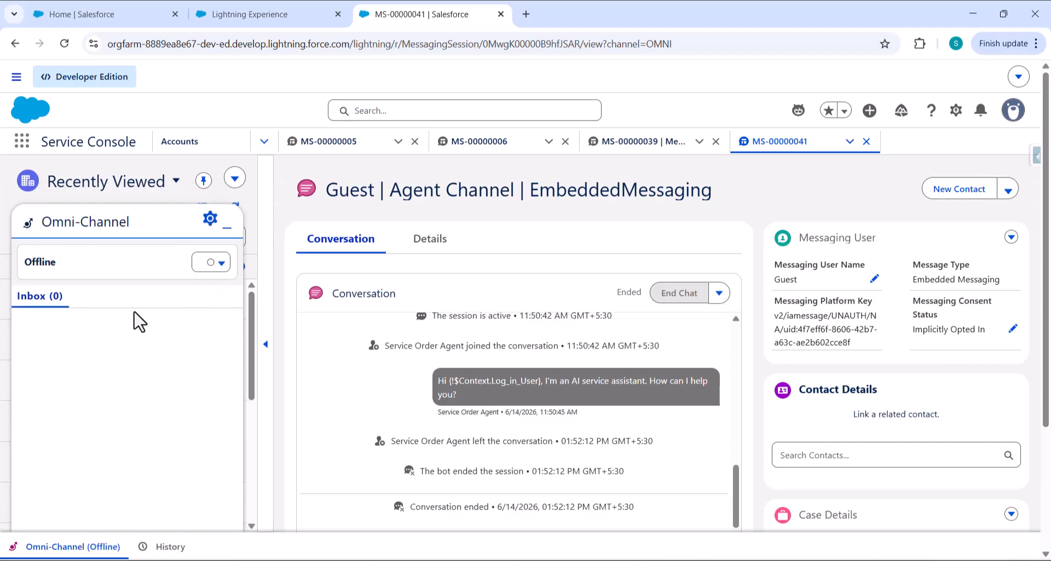
click(219, 264)
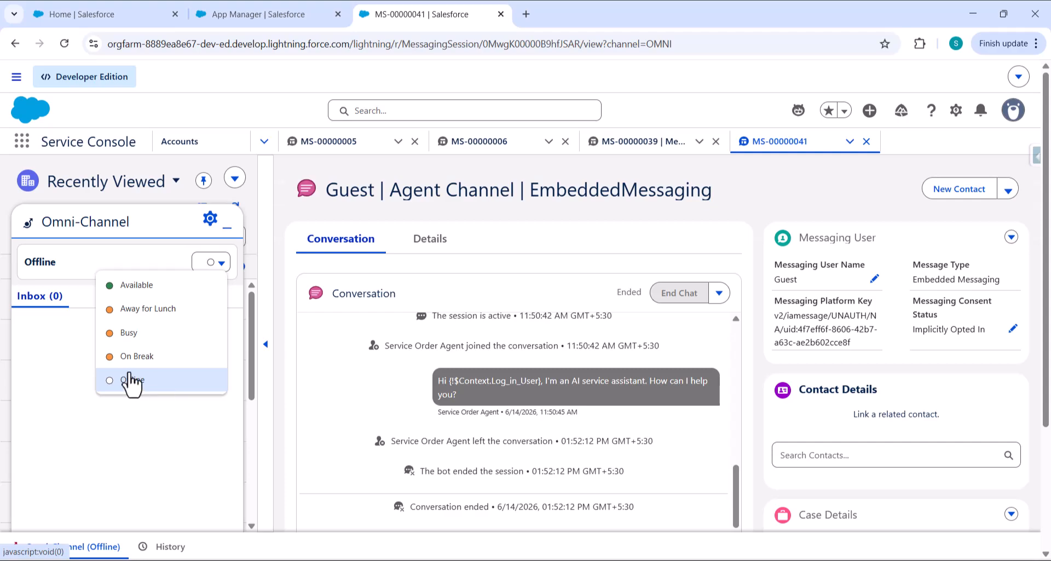
click(122, 285)
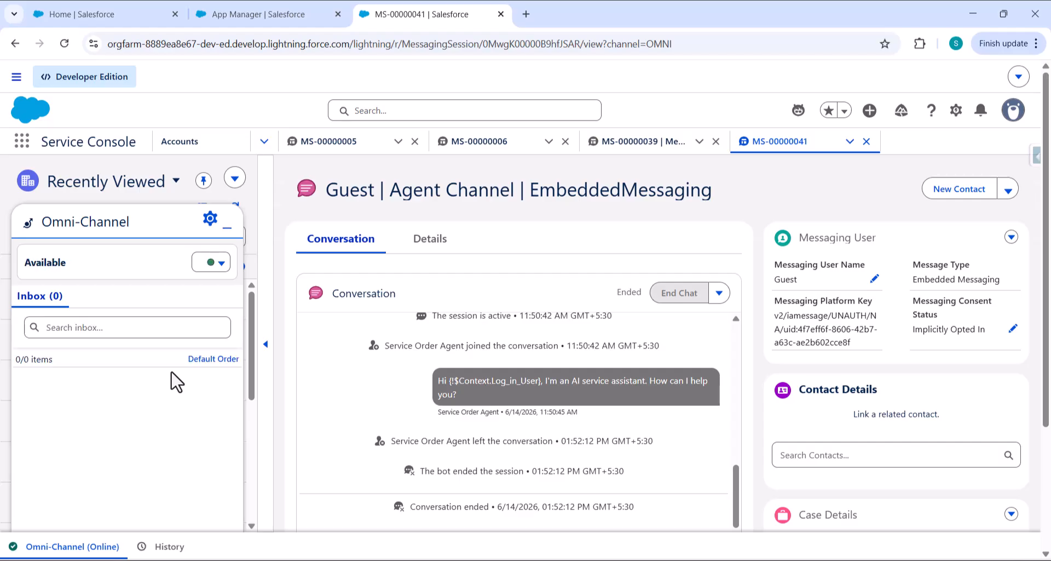
Close all four open messaging session tabs in the Service Console
click(415, 142)
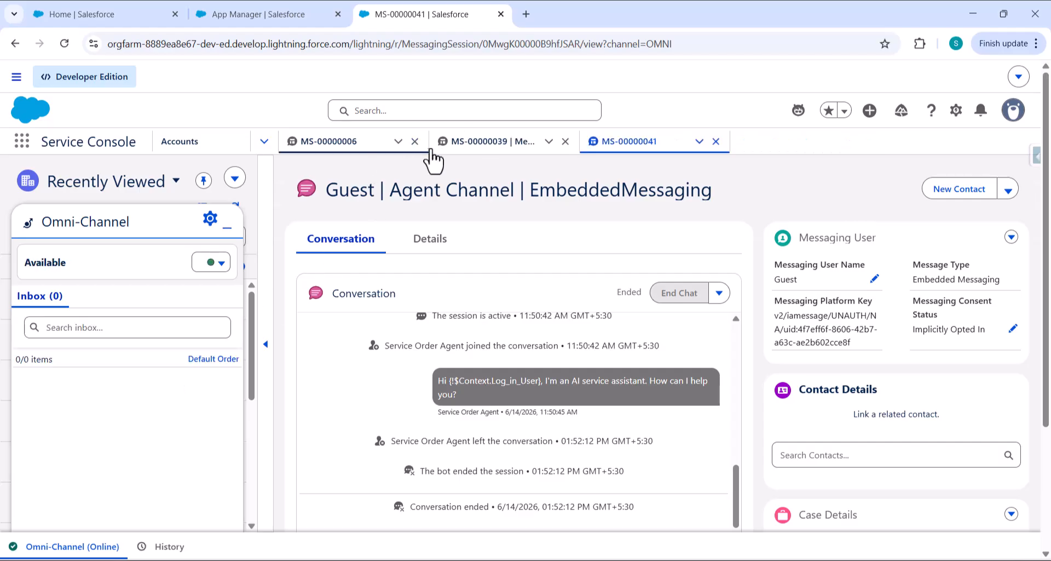
click(415, 142)
click(415, 142)
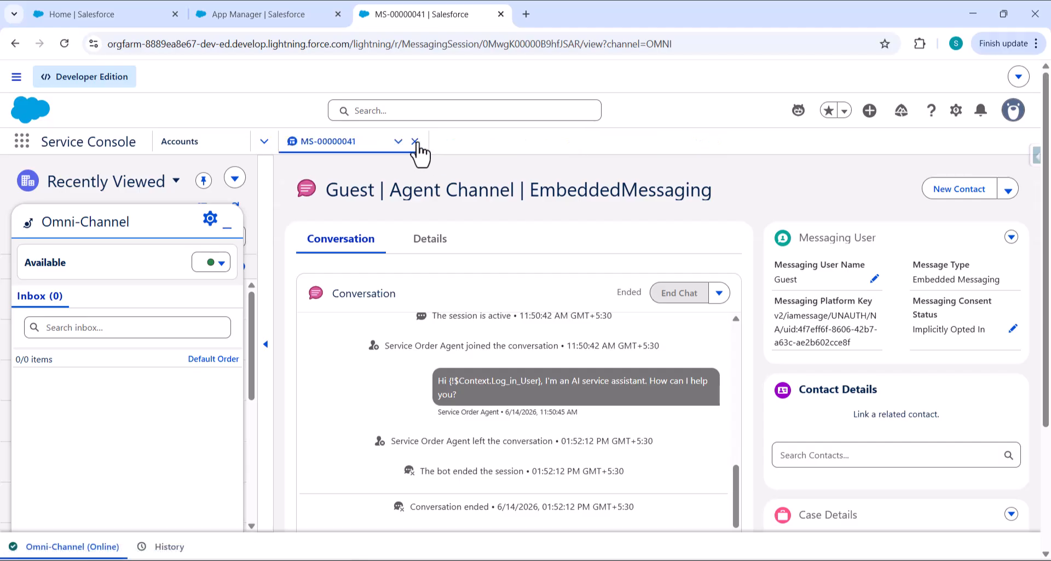
click(415, 141)
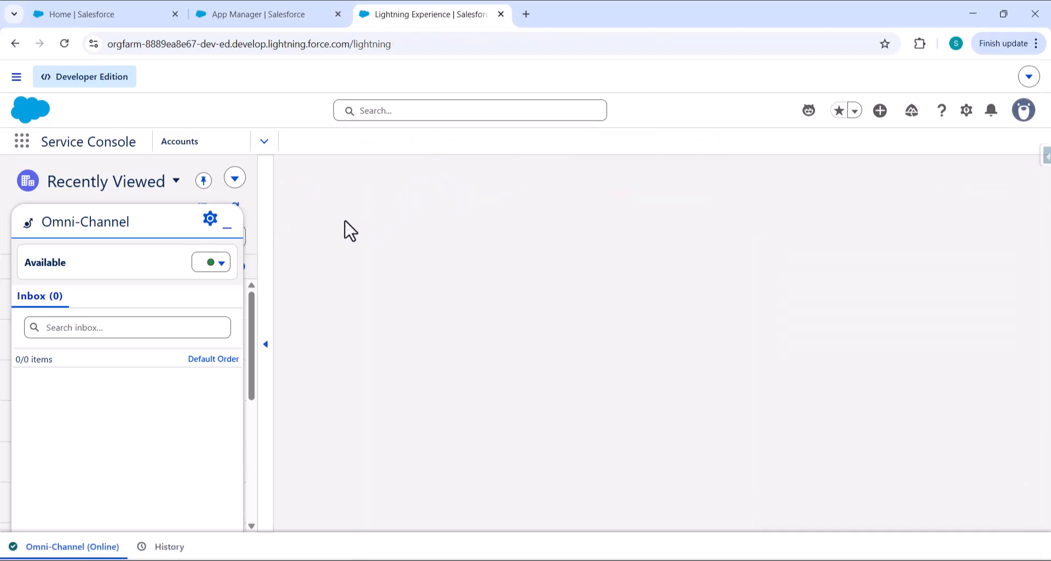
Switch the Service Console to Cases, minimize the Omni-Channel utility and start a new case
click(264, 141)
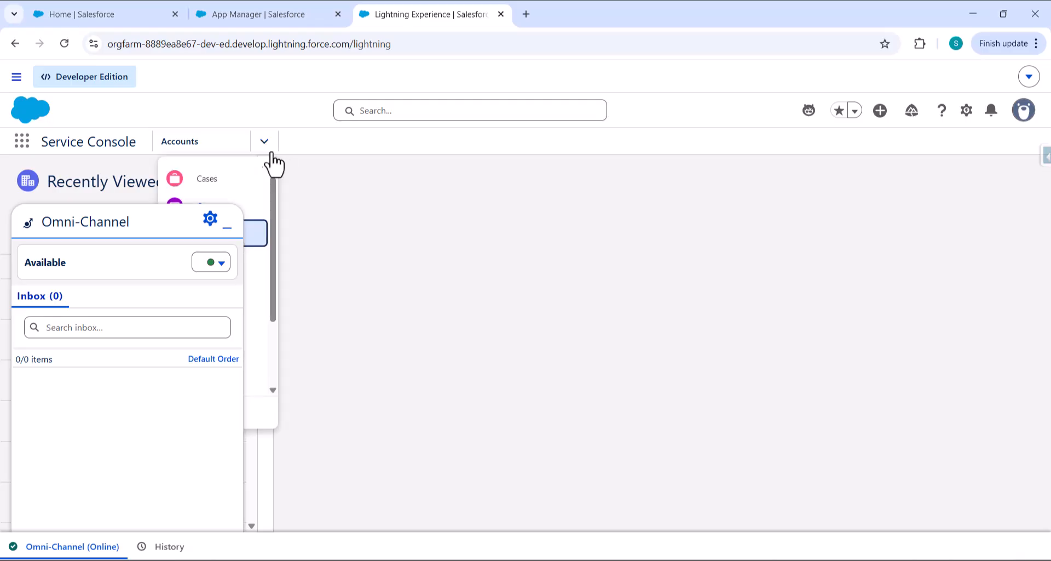
click(229, 184)
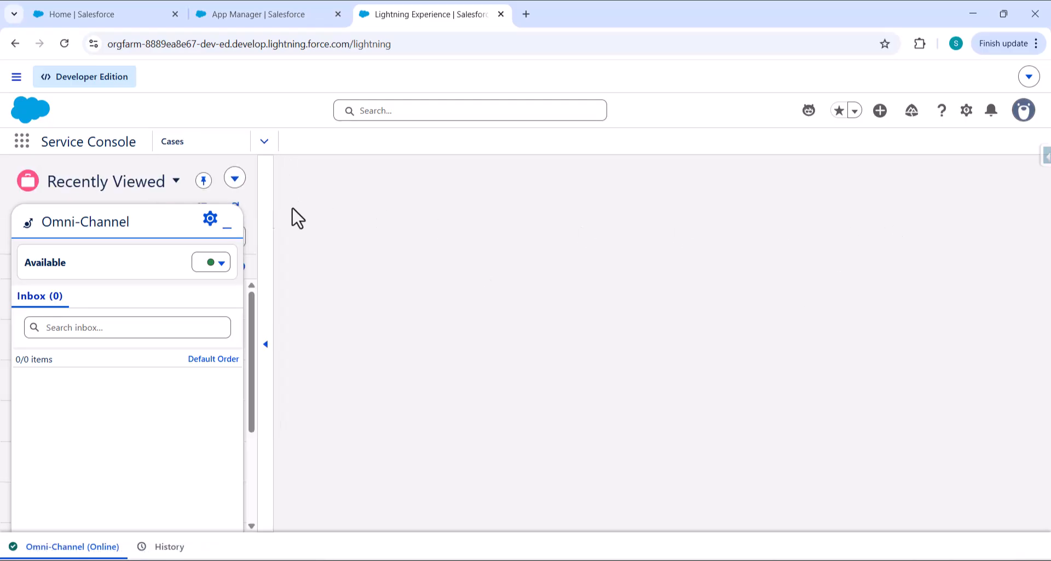
click(227, 227)
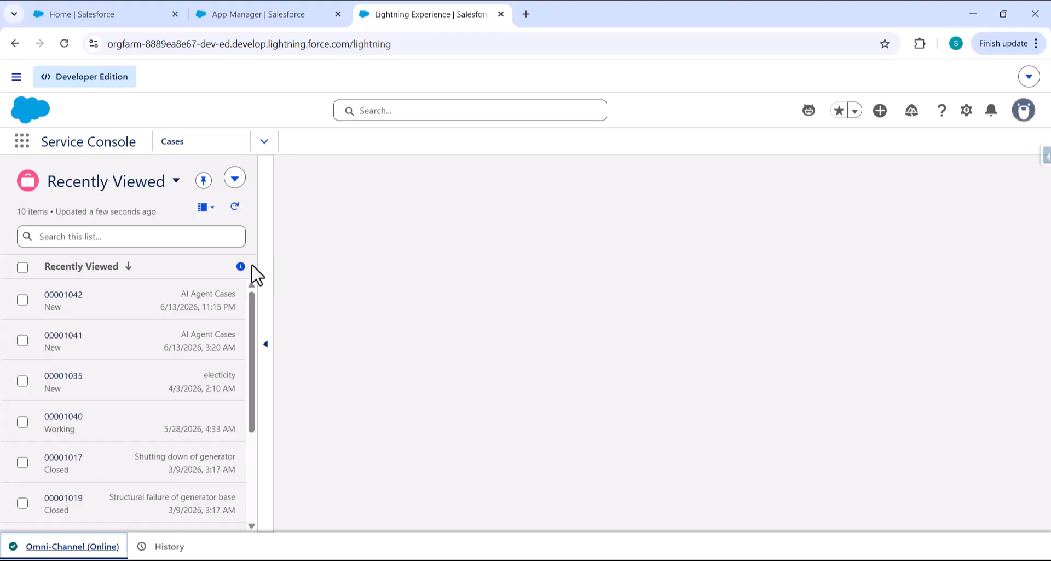
click(207, 209)
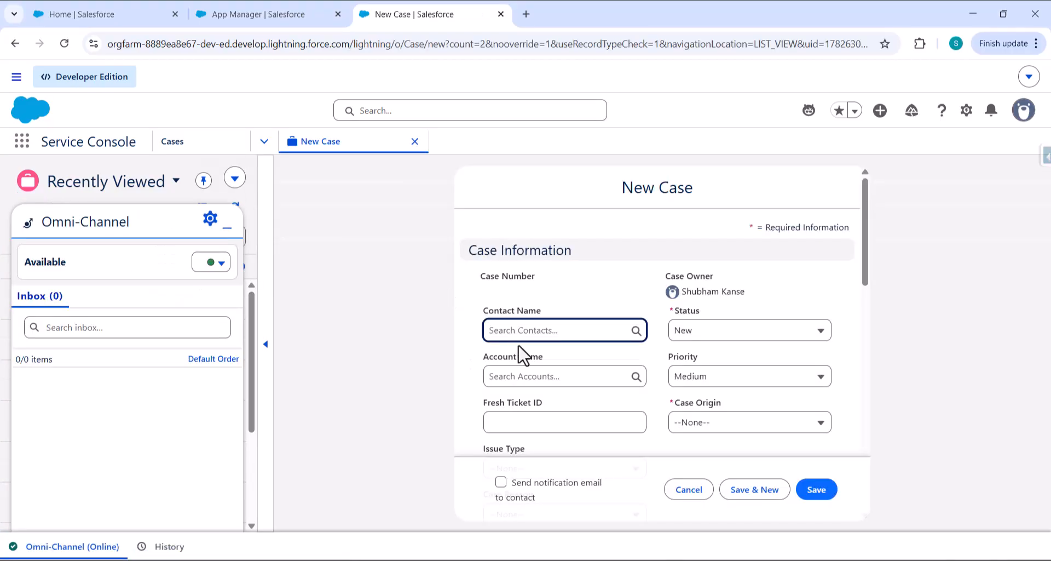
Select Medium as the new case's priority, Phone as the case origin and Installation as the case reason
scroll(582, 336, down, 2)
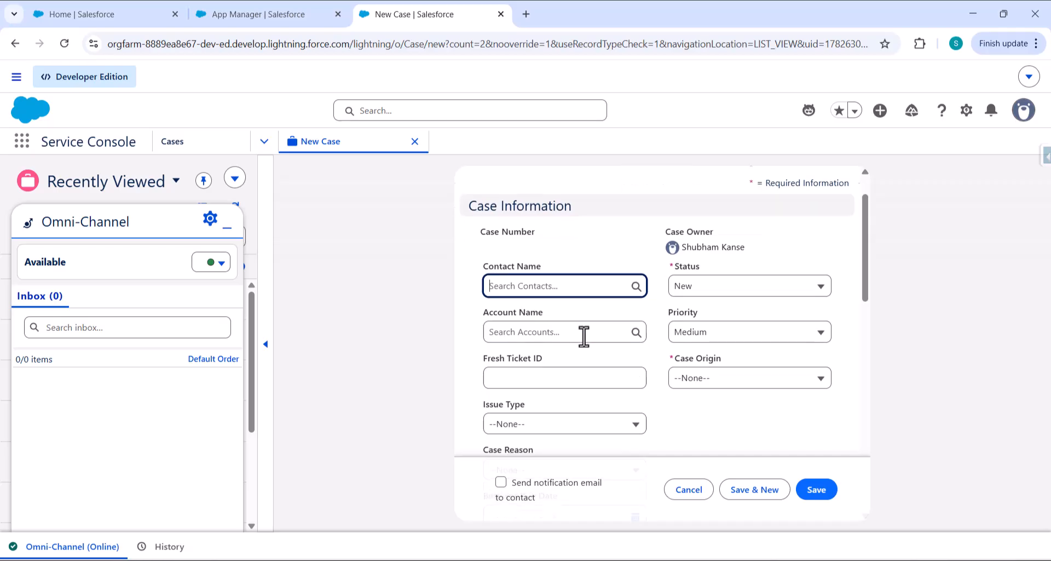
click(706, 266)
click(706, 309)
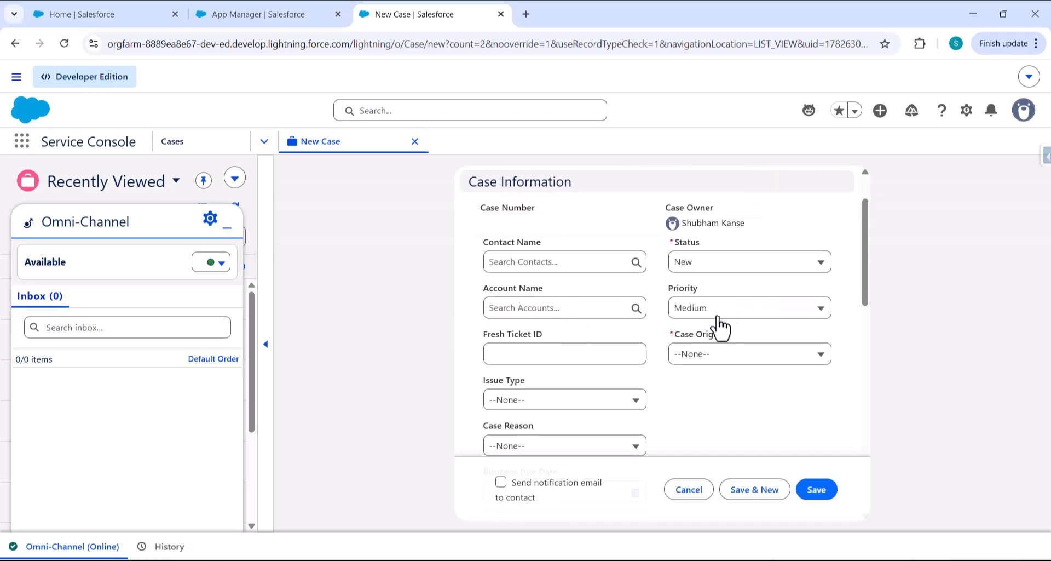
click(723, 310)
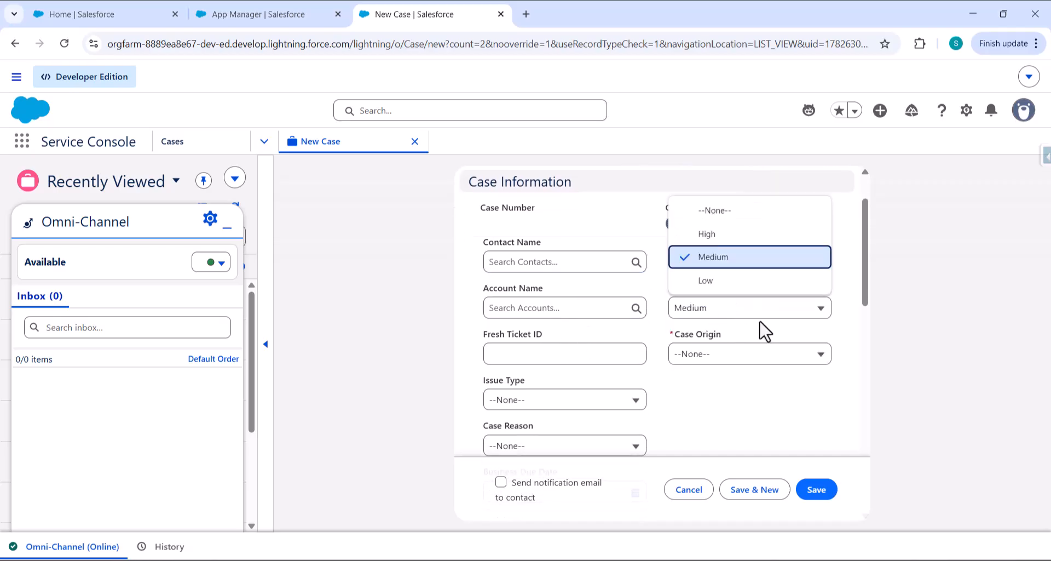
click(718, 260)
scroll(715, 352, down, 2)
click(714, 293)
click(711, 332)
click(585, 332)
click(584, 331)
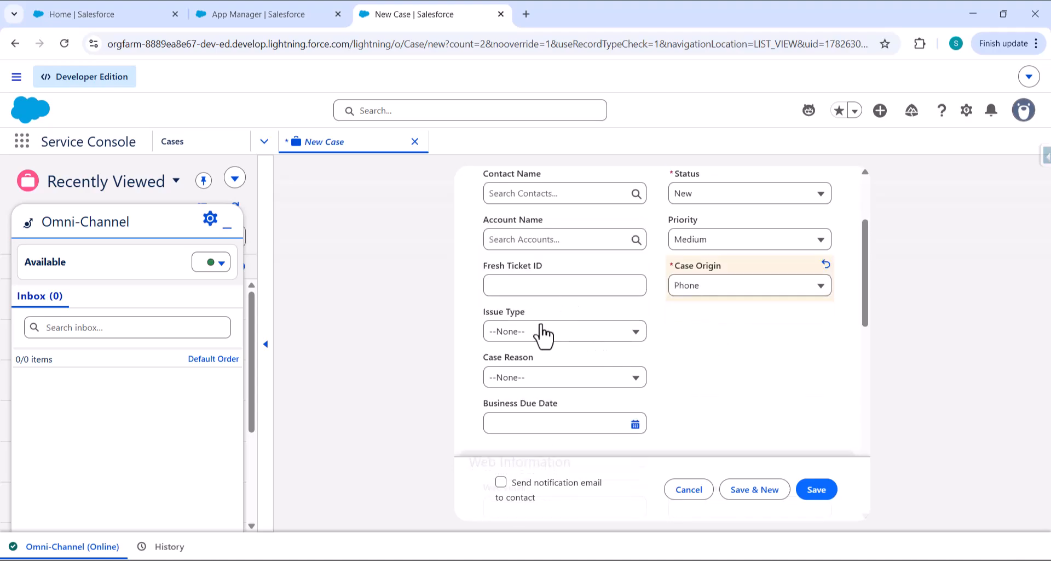
click(554, 383)
click(526, 213)
Enter "Testing Omni Channel Setup" as the case subject and save the new case
scroll(655, 351, down, 5)
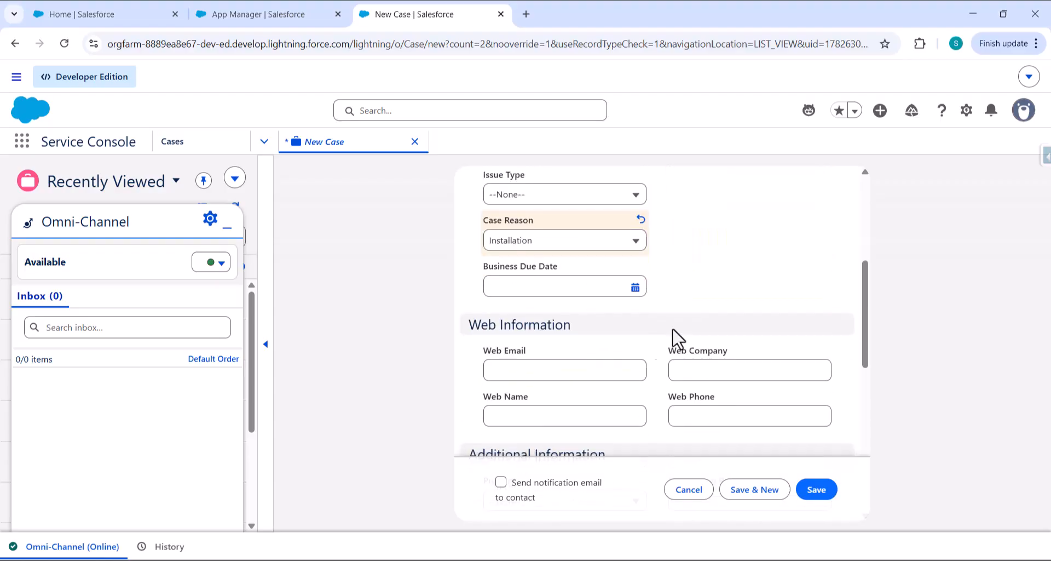
scroll(644, 329, down, 3)
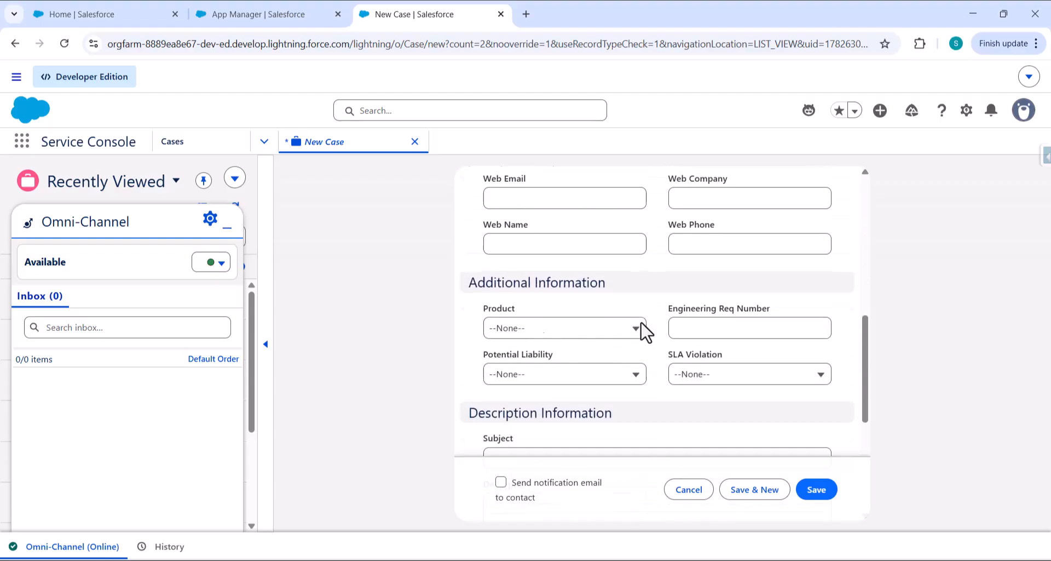
click(566, 362)
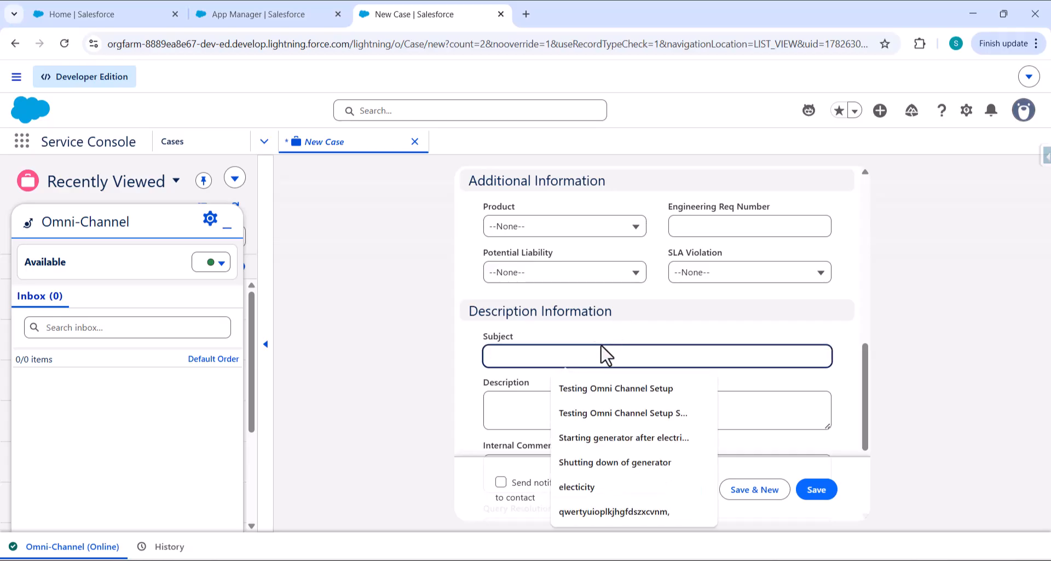
click(606, 389)
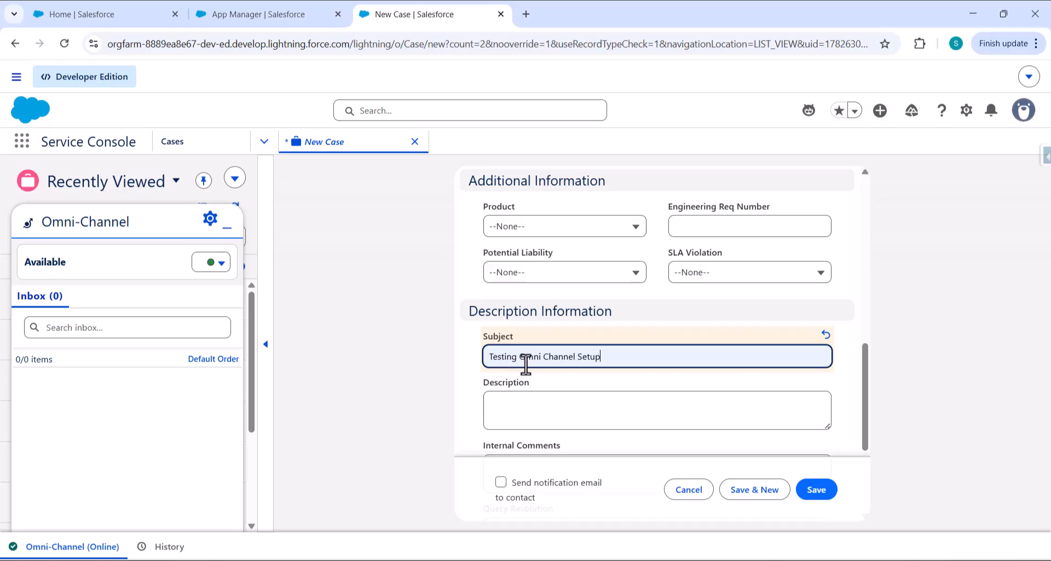
click(811, 493)
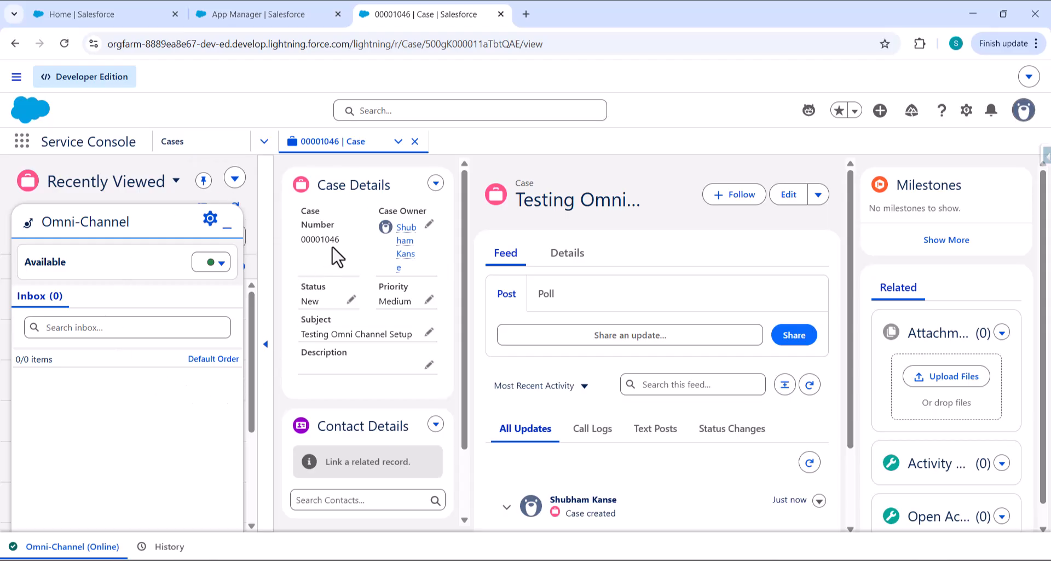
Change the case owner from a user to the Mechanical Queue and save the case
click(428, 225)
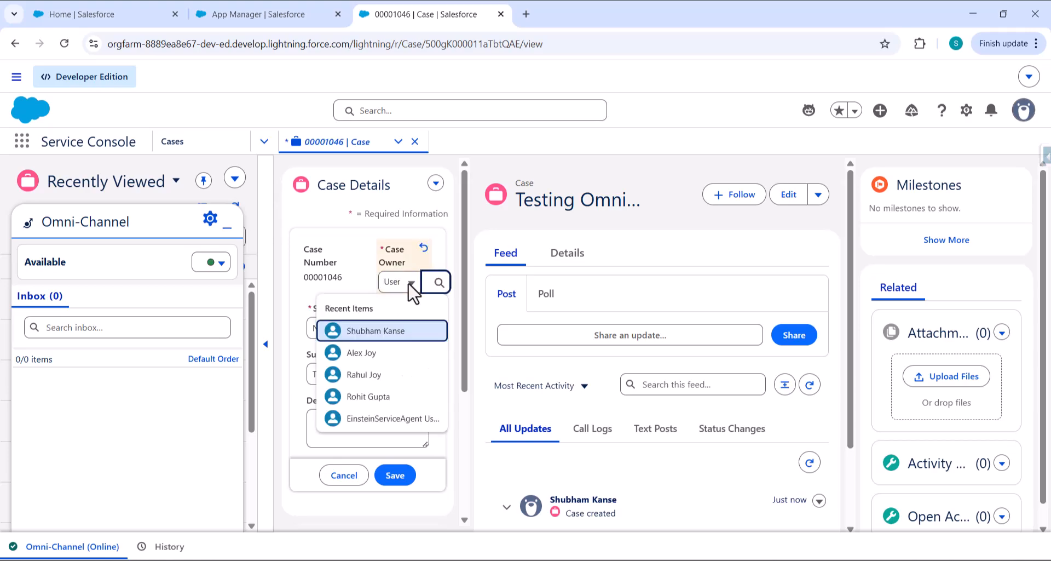
click(407, 285)
click(342, 306)
click(441, 283)
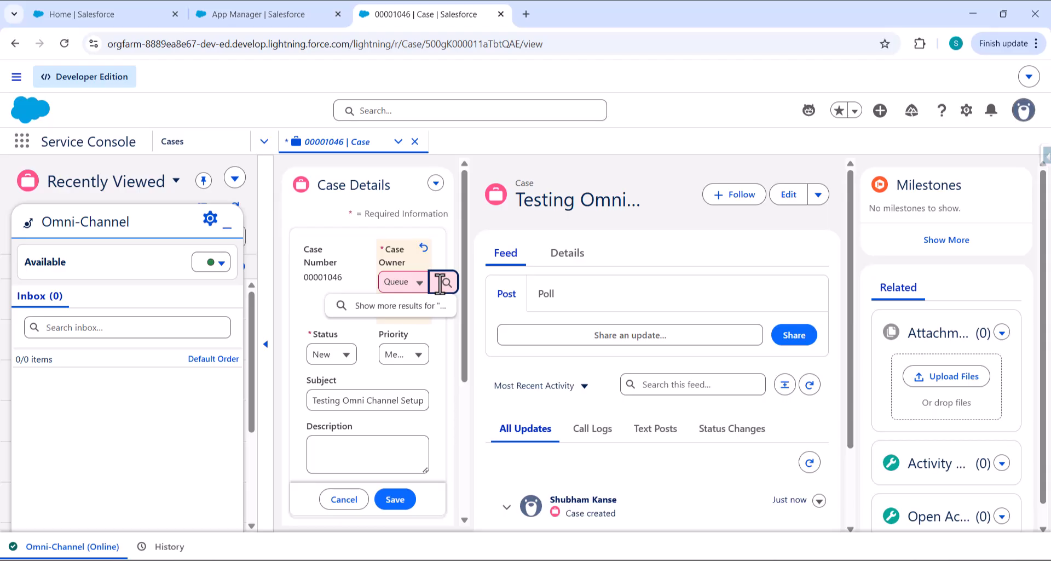
click(410, 349)
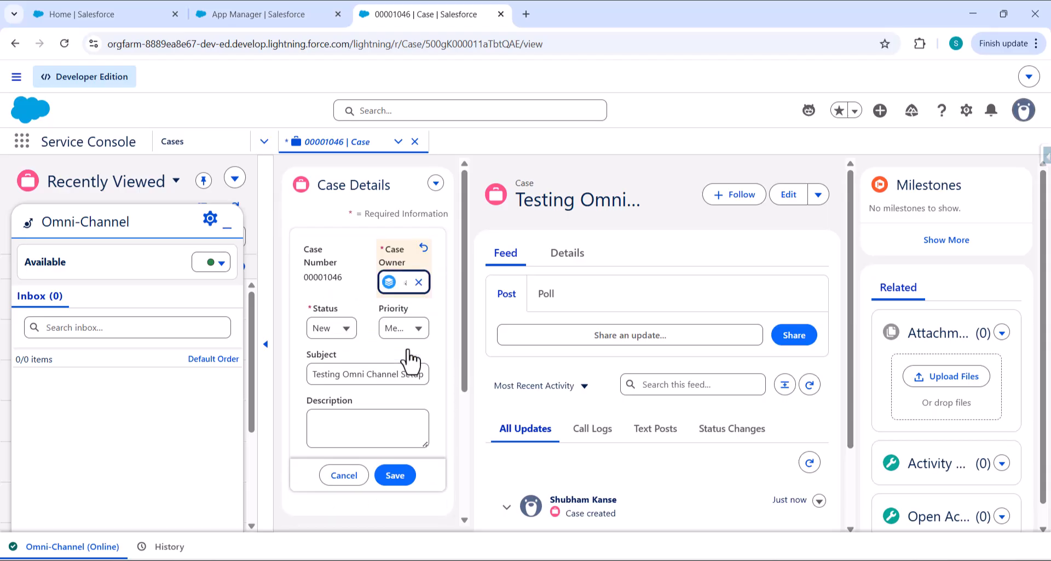
click(403, 478)
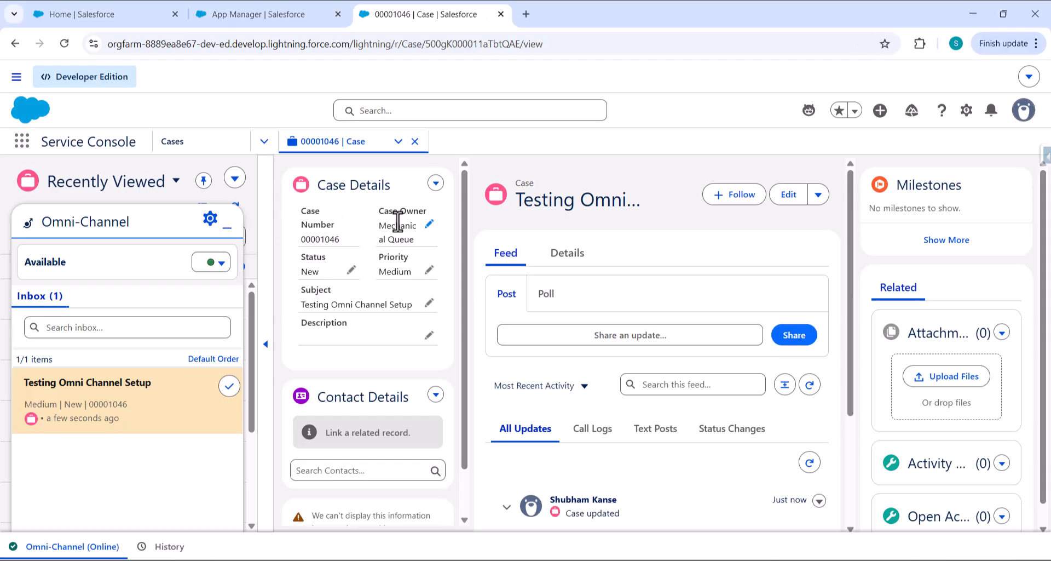
Accept the "Testing Omni Channel Setup" case from the Omni-Channel inbox, reload the page and reopen the Omni-Channel utility
click(229, 385)
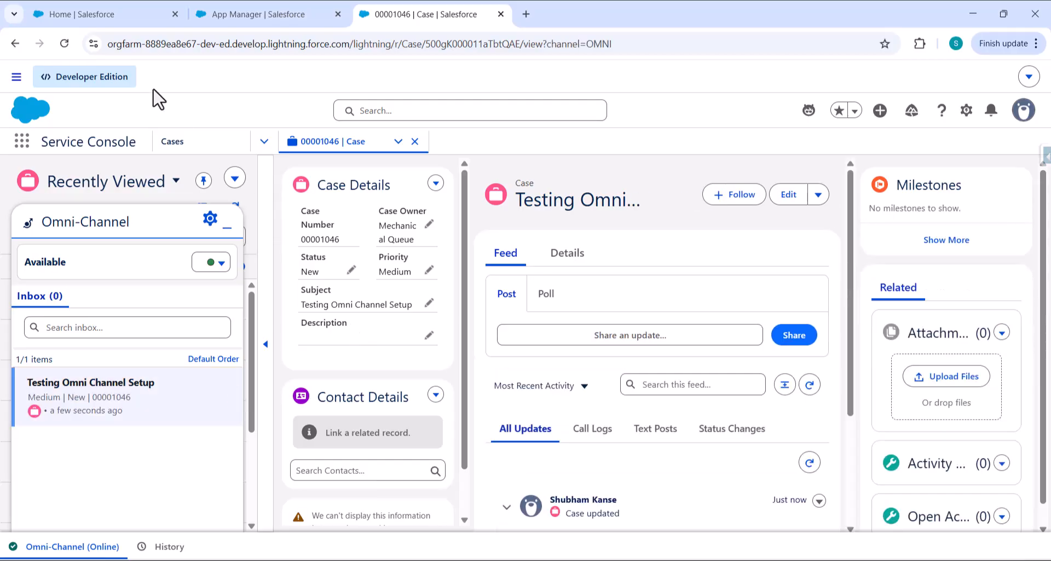
click(64, 43)
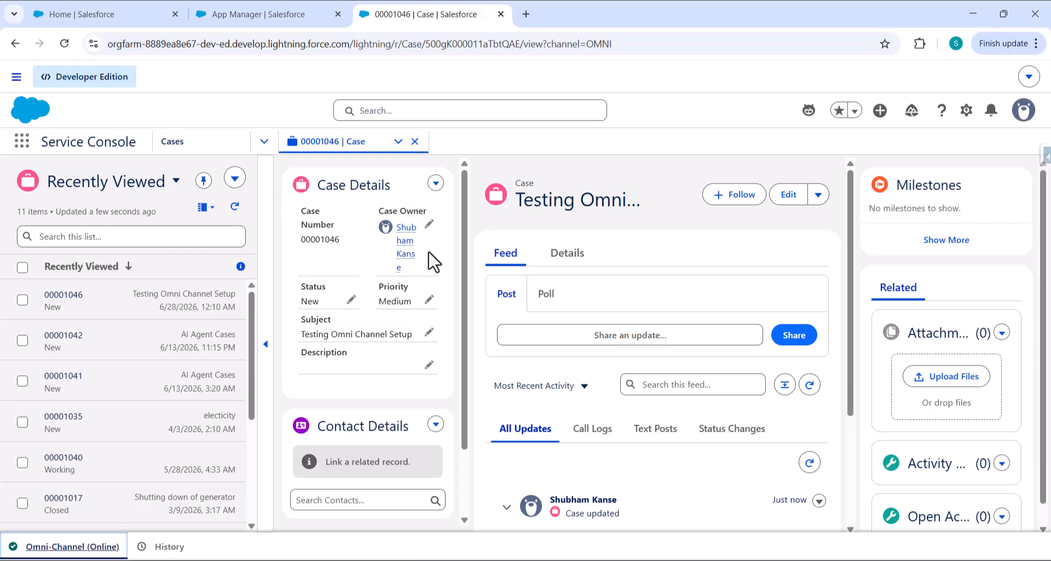
click(93, 546)
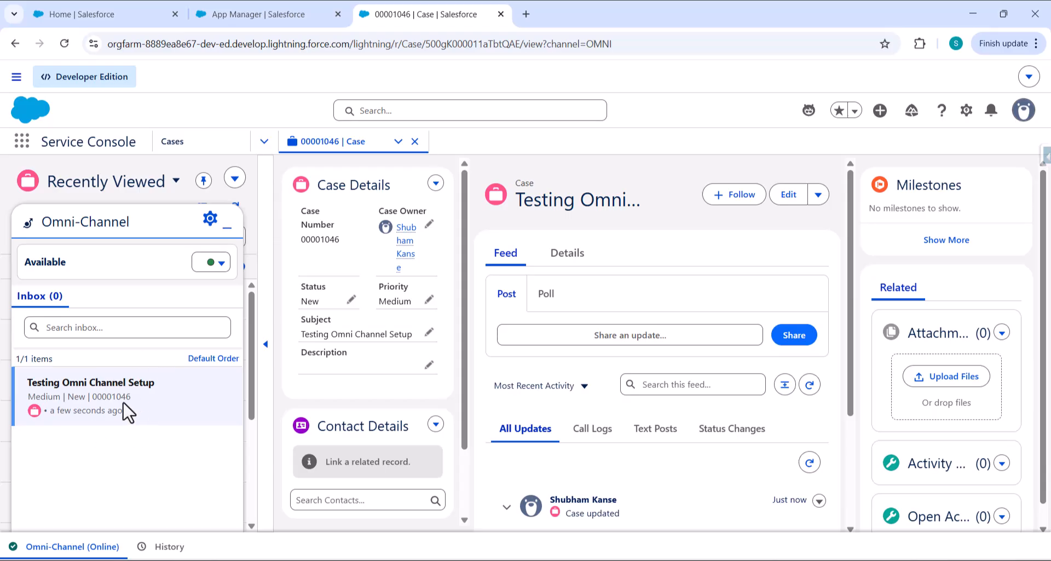